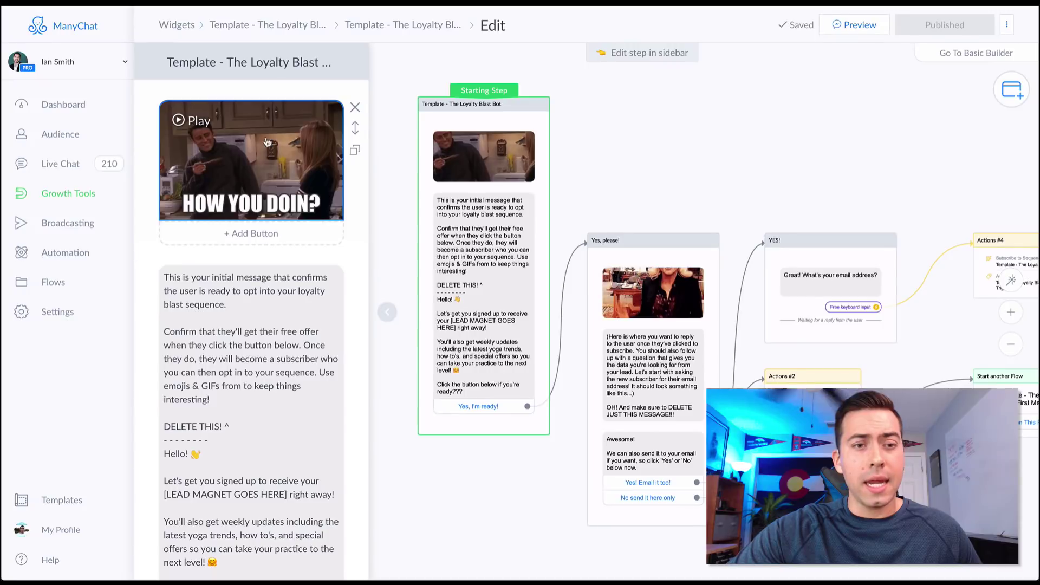
Play the starting step's GIF and review its opt-in message text and the "Yes, I'm ready!" button
click(179, 121)
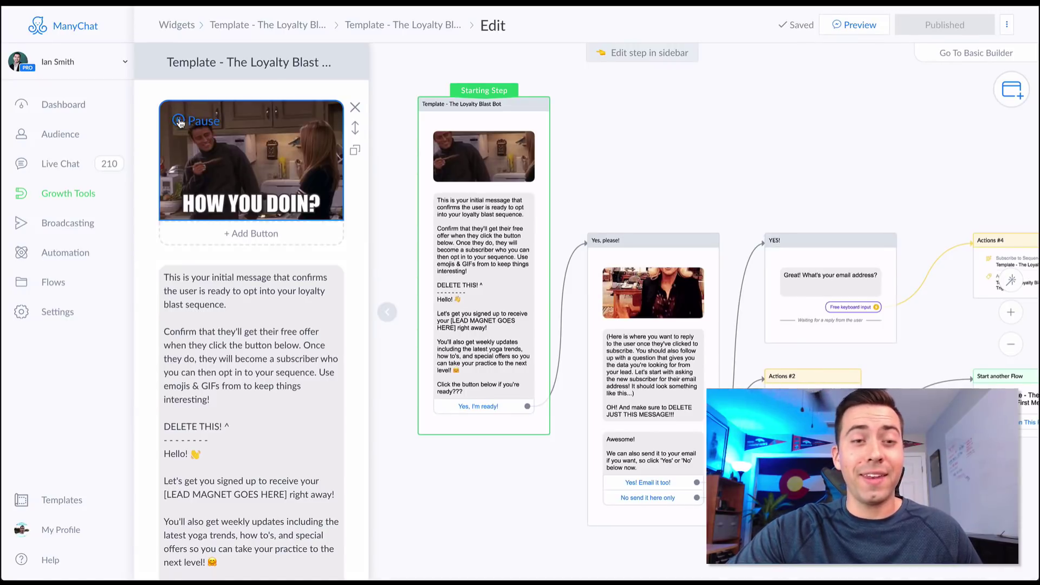
scroll(243, 198, down, 1)
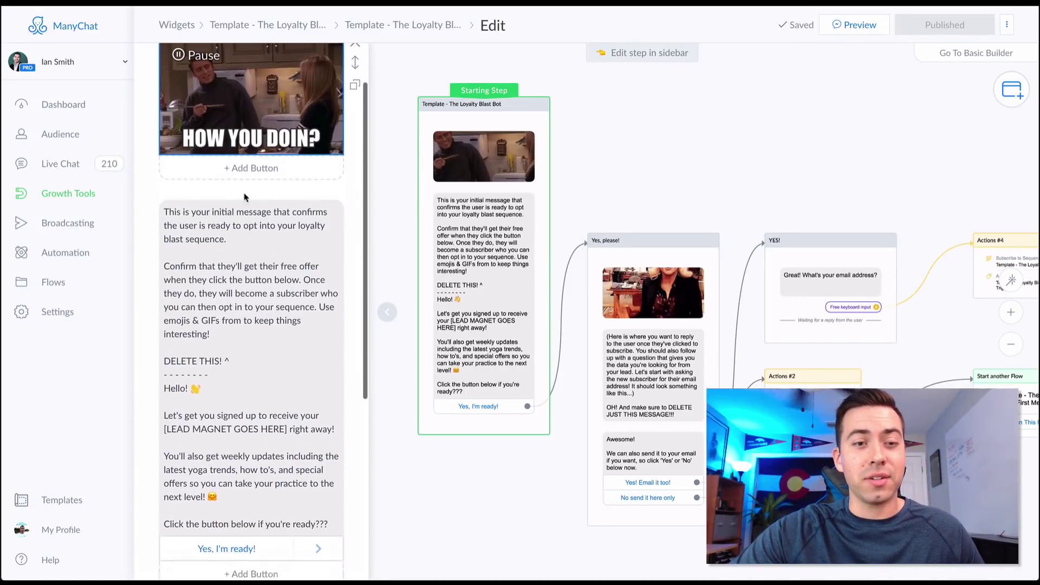
scroll(244, 197, down, 3)
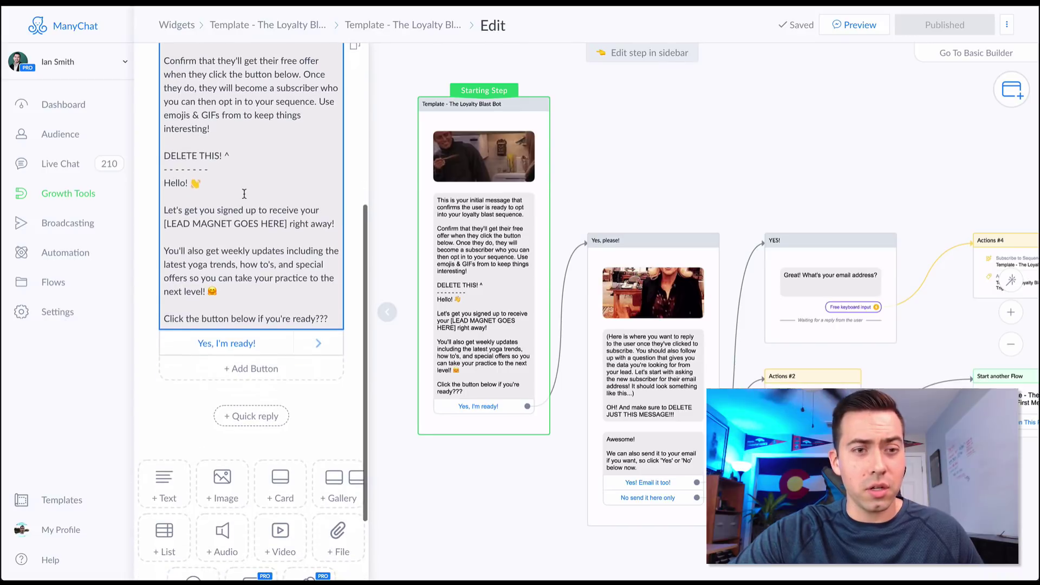
scroll(252, 228, up, 2)
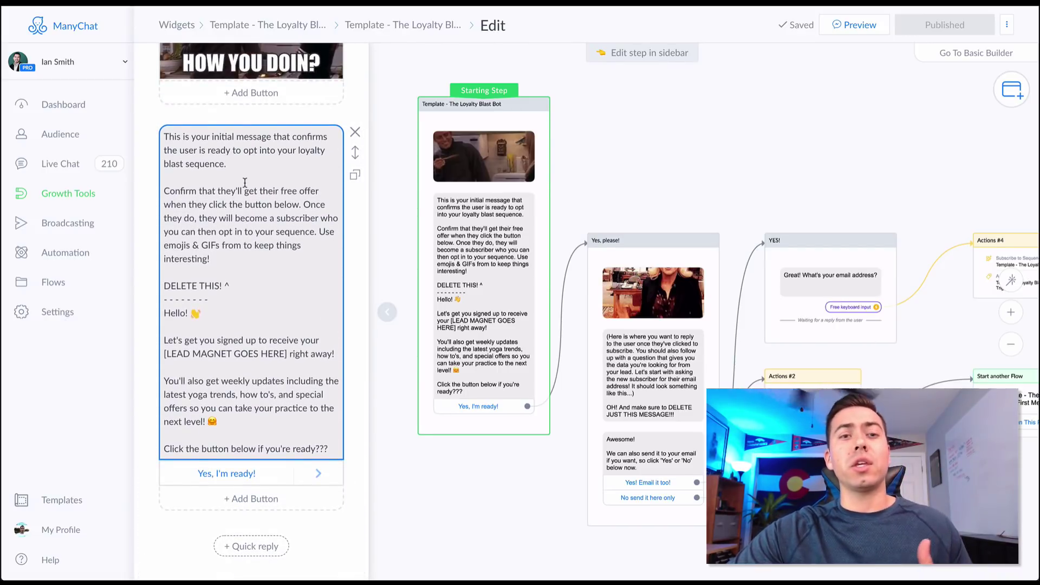
scroll(245, 183, down, 3)
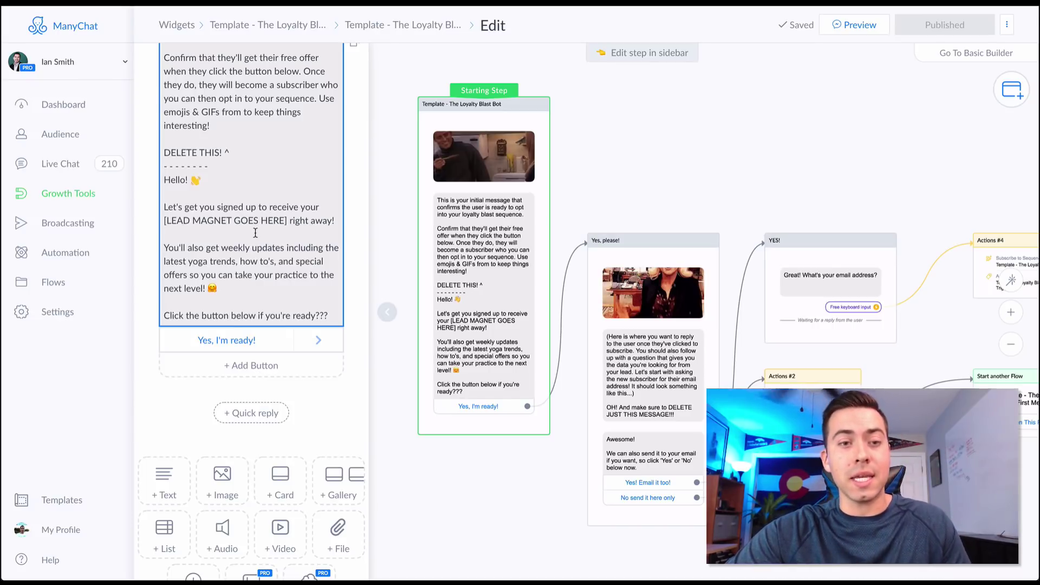
click(214, 237)
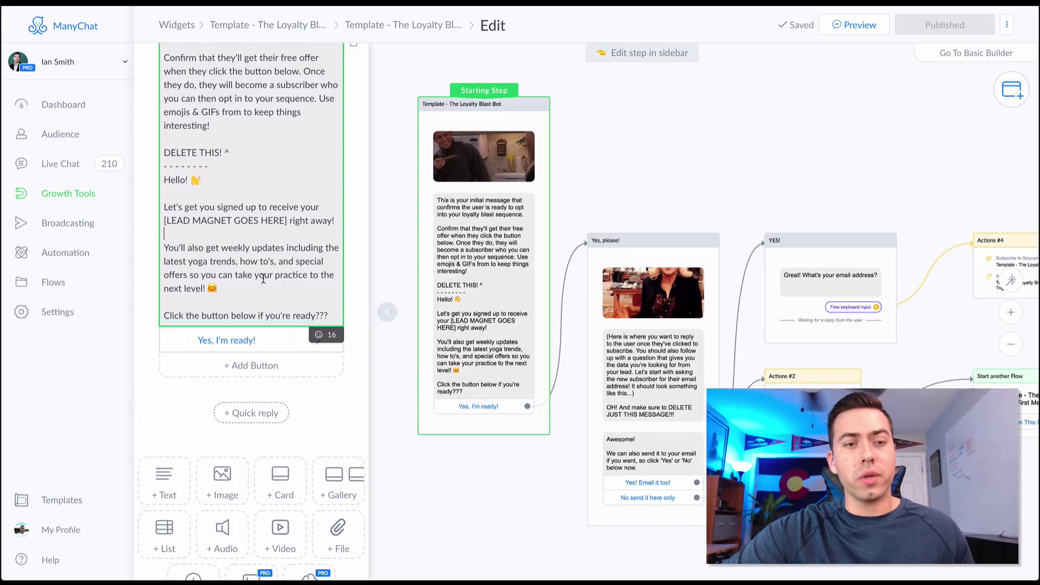
click(235, 345)
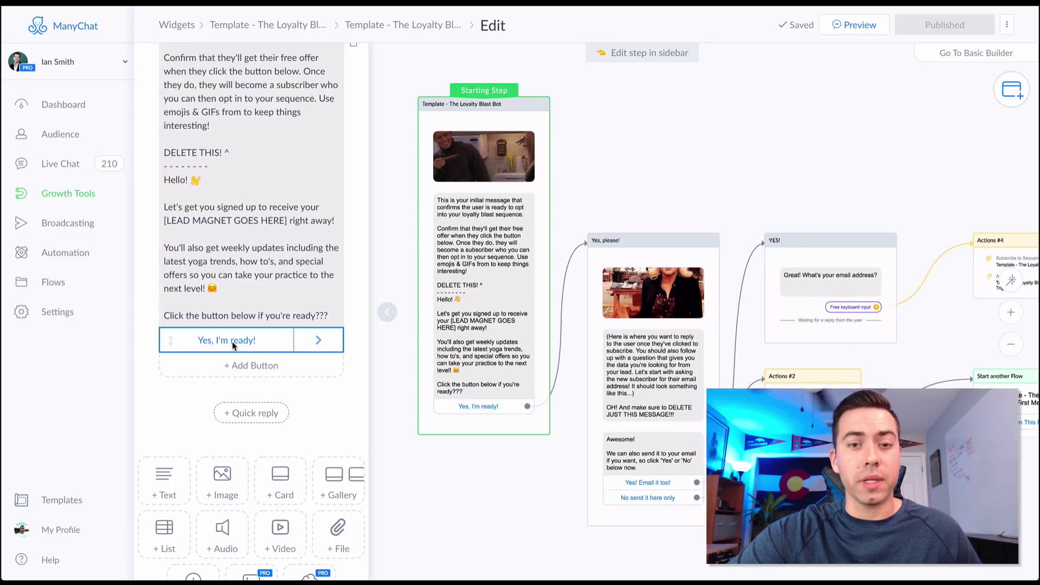
Open the "Yes, please!" step and examine its GIF, the instruction message and the "Awesome!" message offering email delivery
click(587, 186)
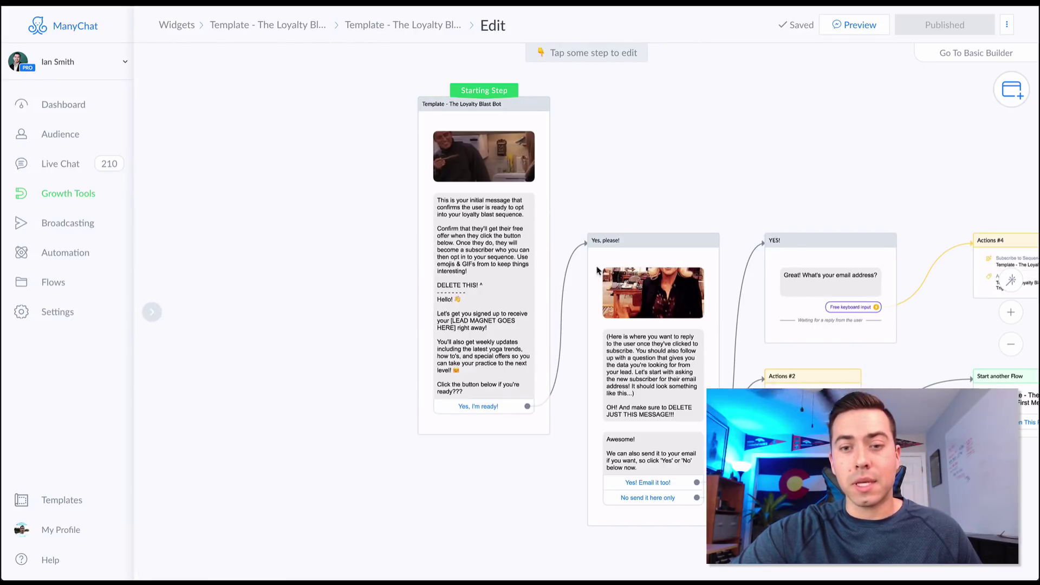
click(661, 328)
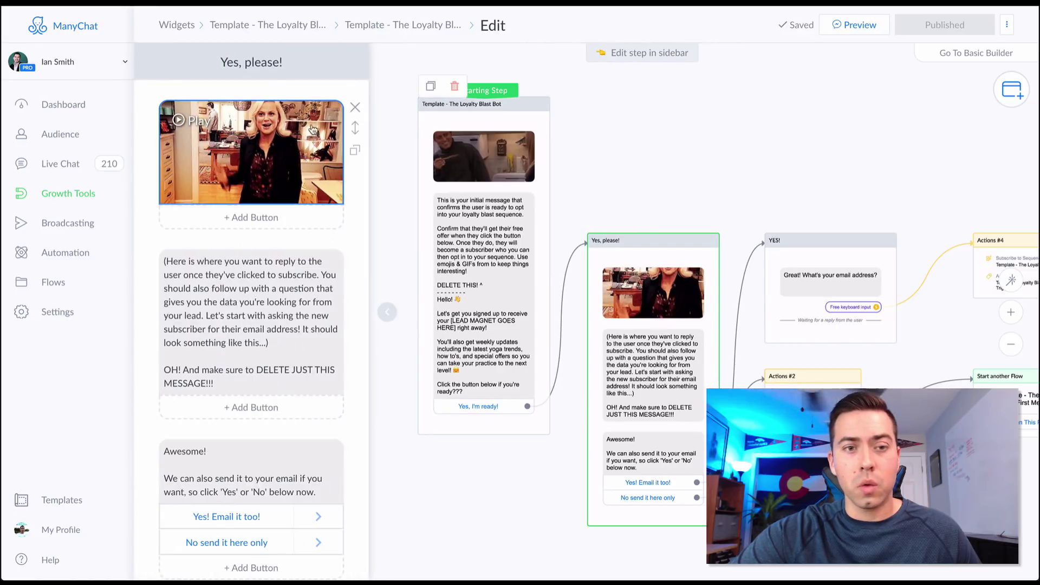
click(295, 157)
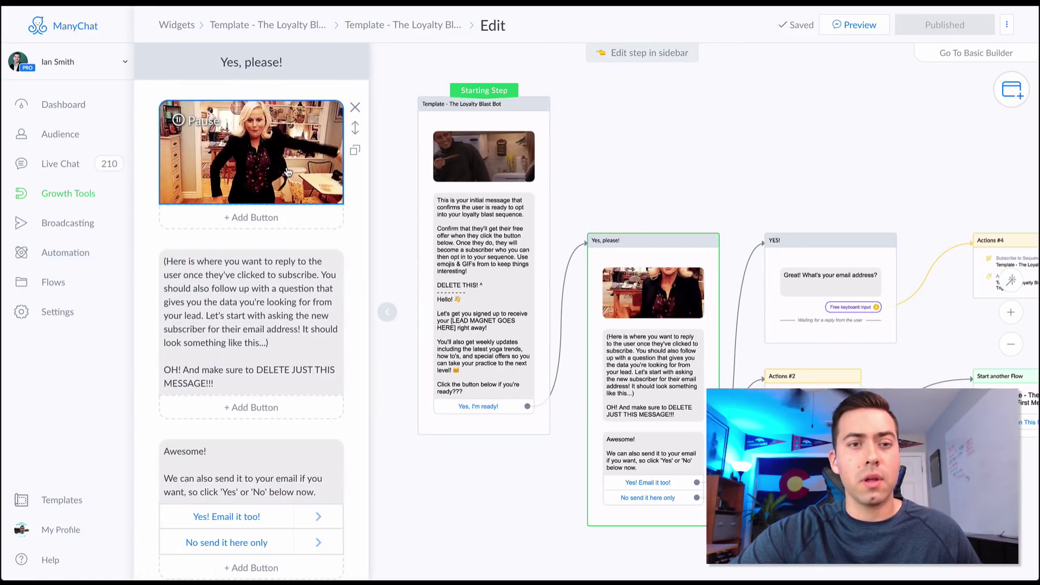
scroll(273, 160, down, 3)
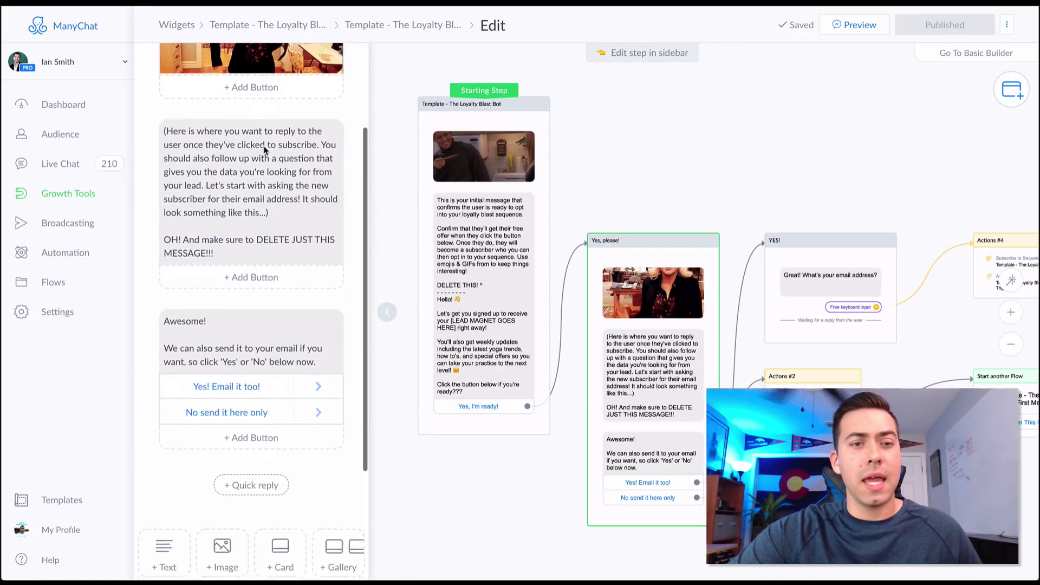
click(265, 150)
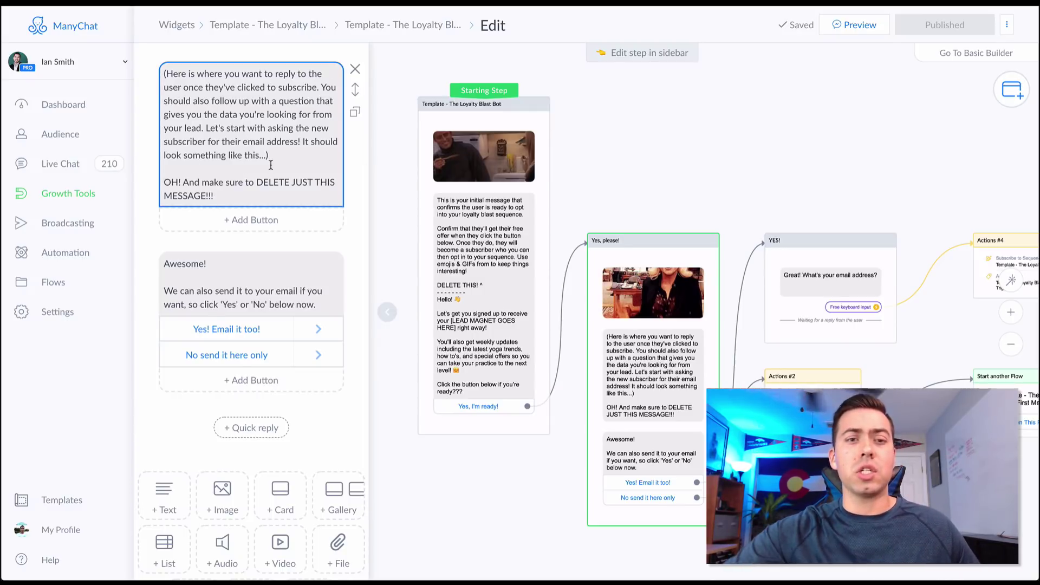
scroll(271, 163, down, 2)
click(182, 172)
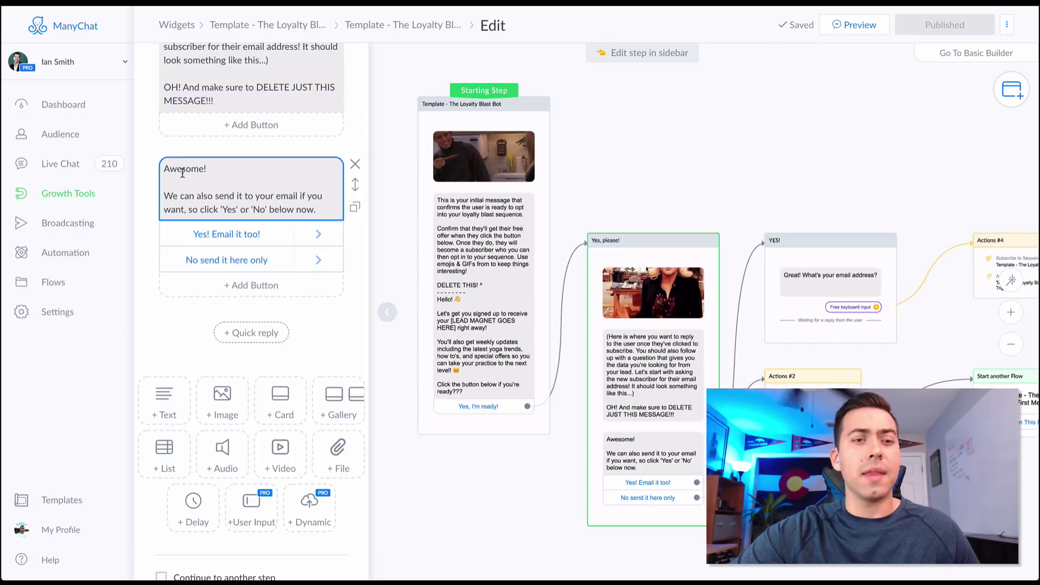
scroll(228, 173, up, 2)
click(225, 174)
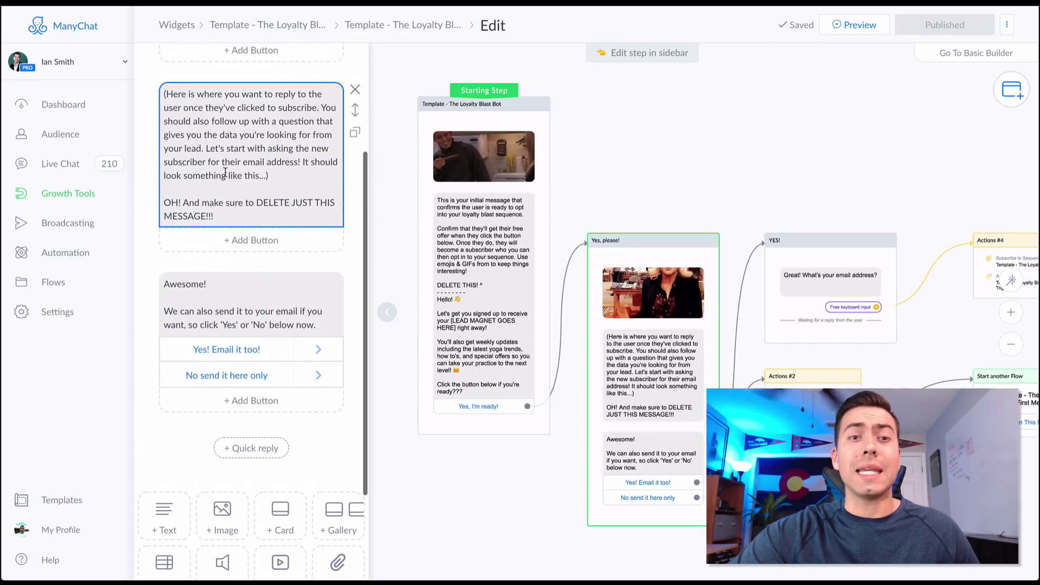
scroll(261, 161, down, 2)
click(253, 224)
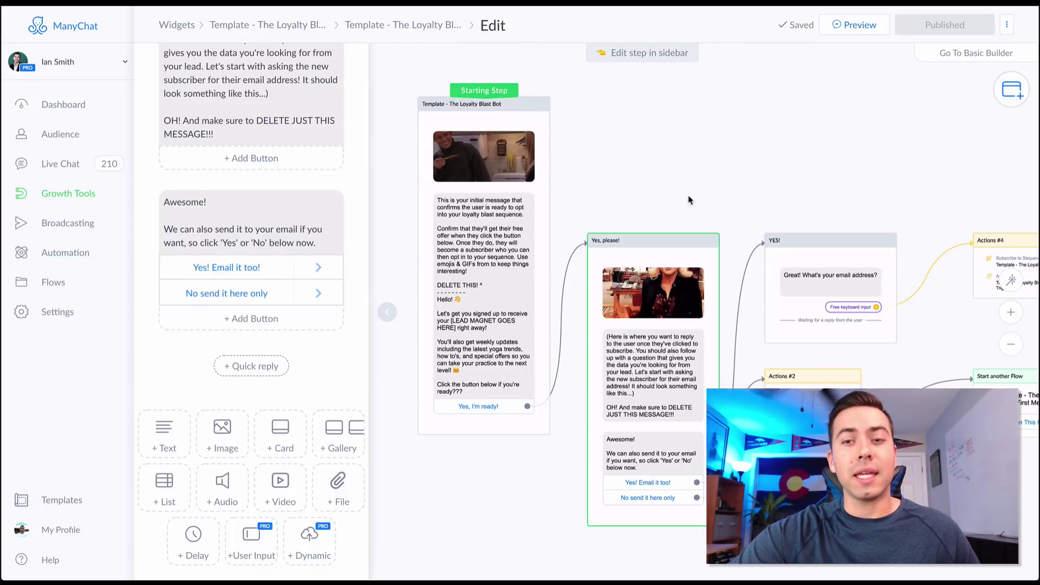
Open the "YES!" step in the flow and inspect its email address question
click(748, 217)
click(802, 252)
click(212, 136)
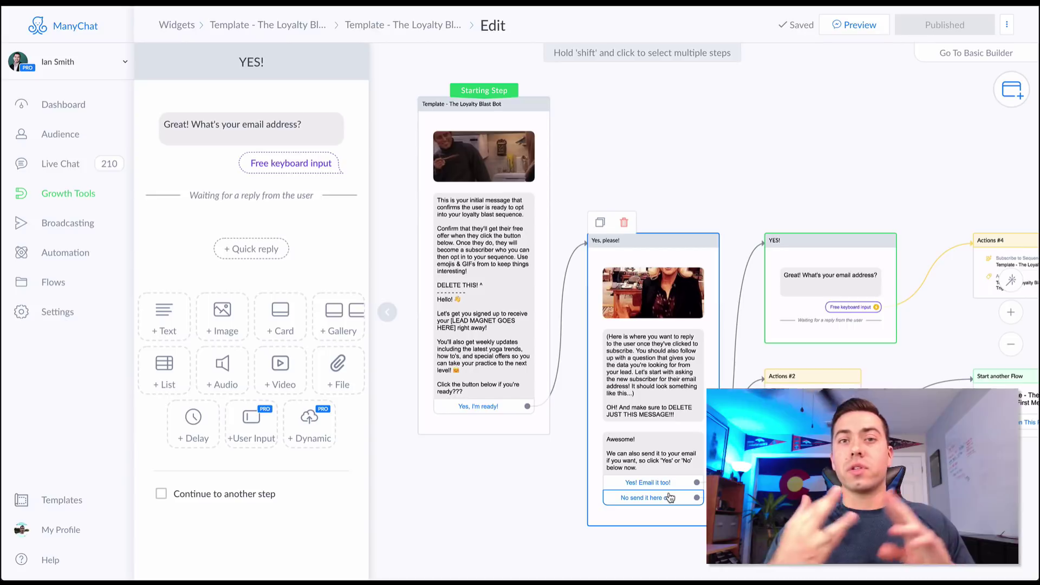
Reopen the "Yes, please!" step and review its "Yes! Email it too!" and "No send it here only" reply buttons
click(748, 193)
click(671, 434)
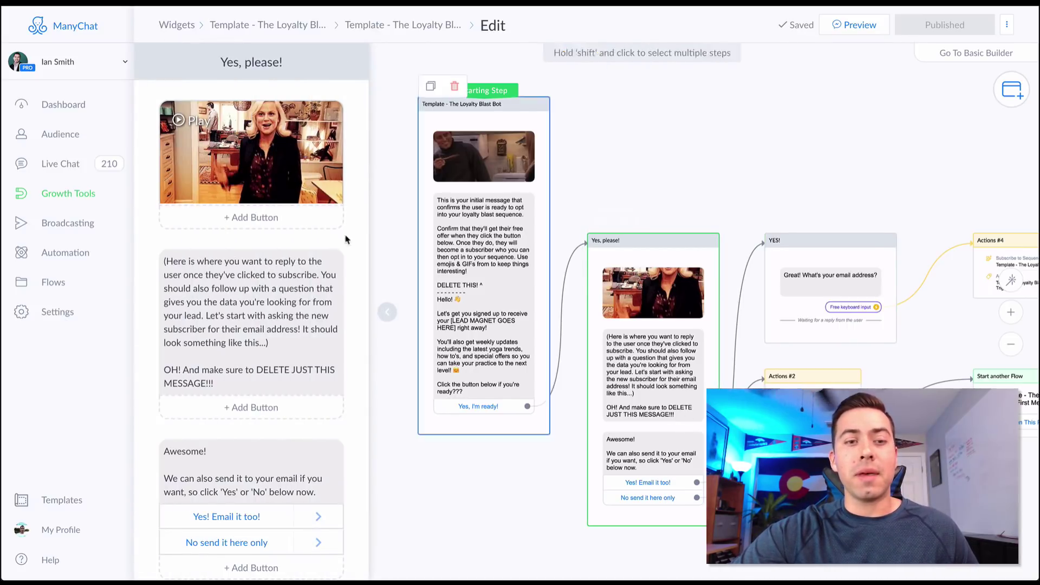
scroll(274, 293, down, 3)
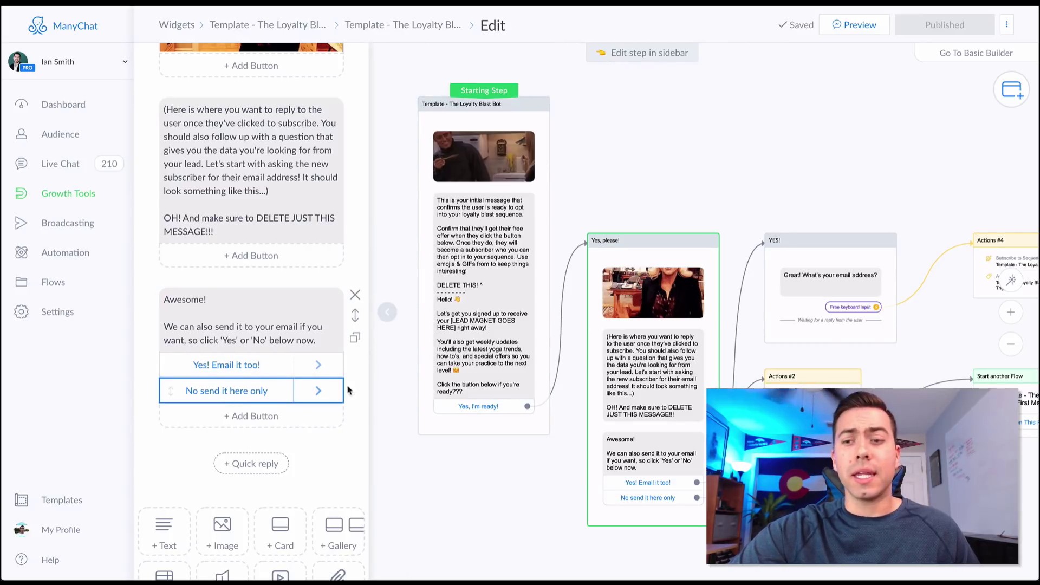
Open the linked Loyalty Blast (First Message) flow in edit mode and review its GIF, message text and "Get Free Offer" button
click(1022, 404)
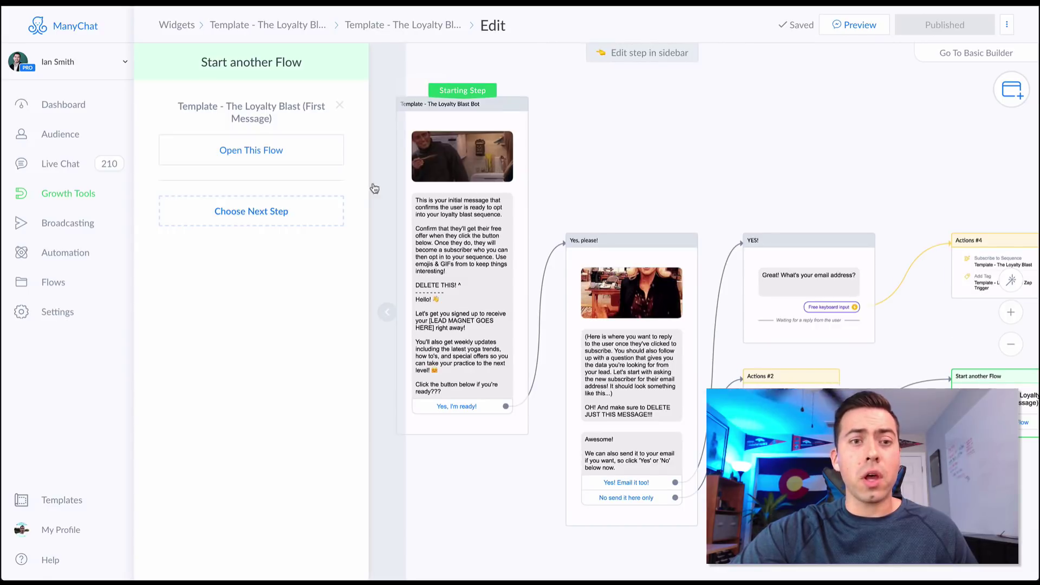
click(274, 156)
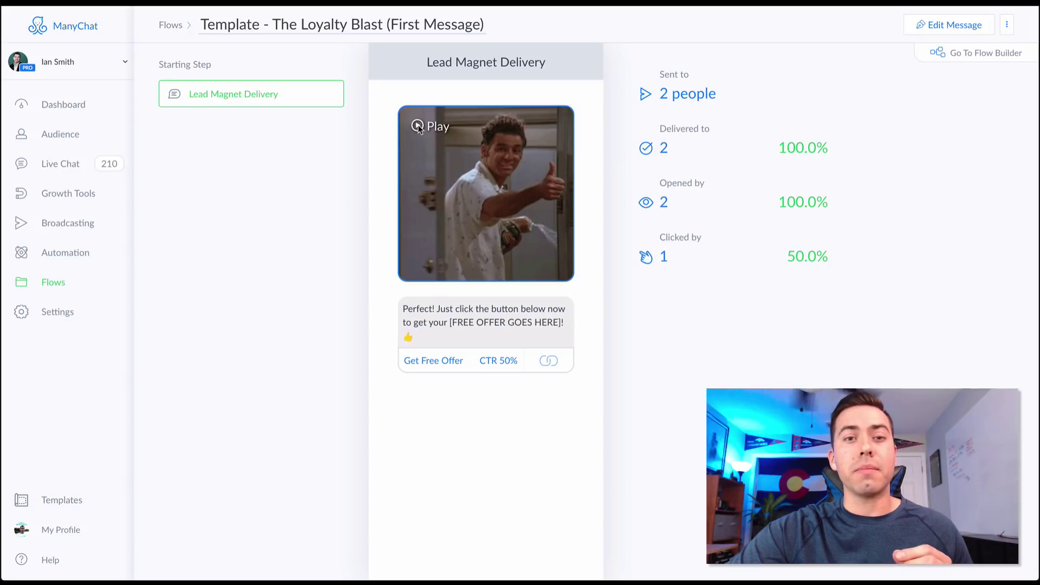
click(949, 25)
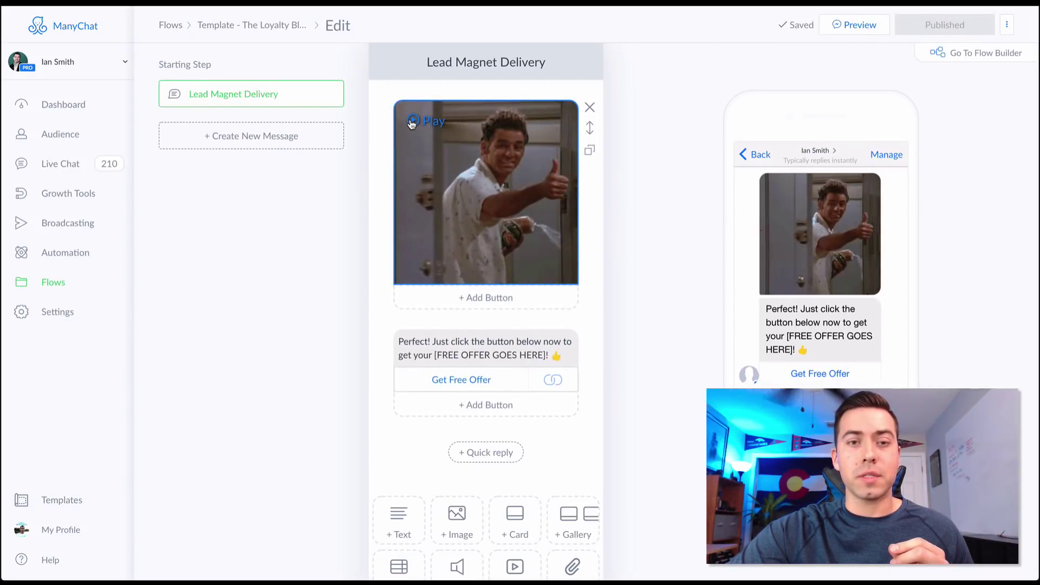
click(507, 340)
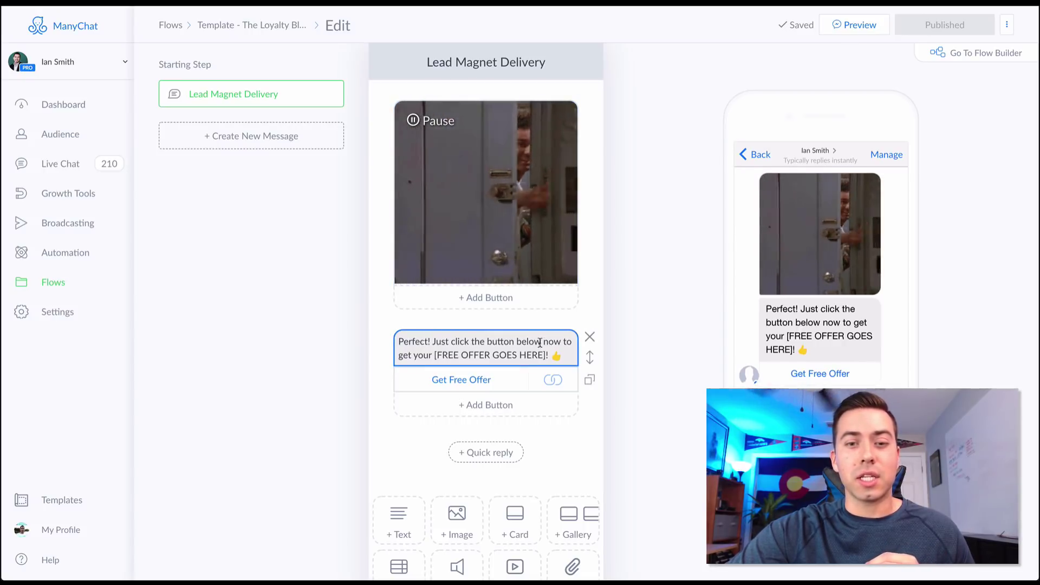
click(470, 382)
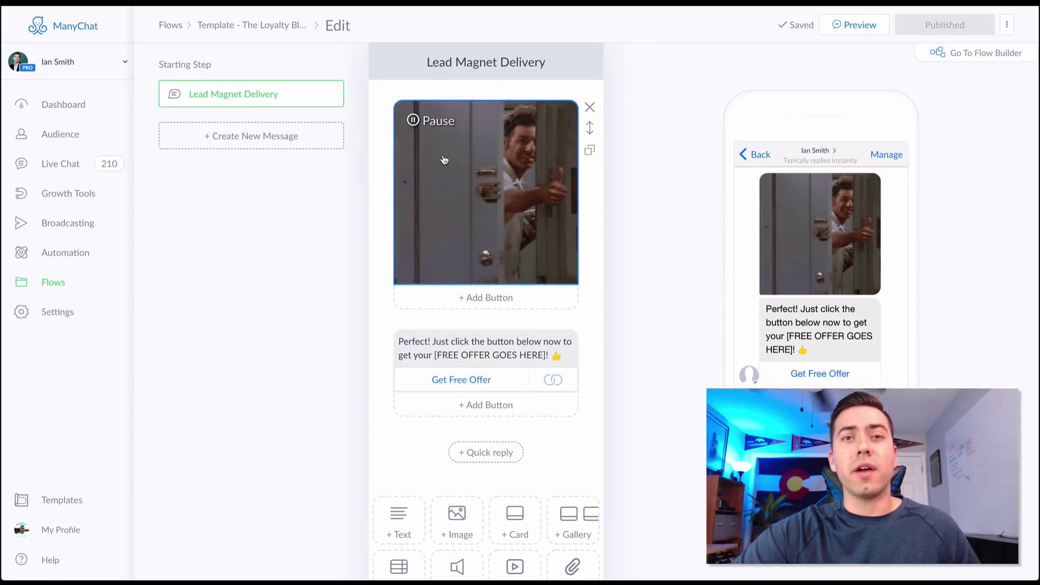
Return to the bot's flow and follow the "Yes! Email it too!" button to its YES! message to check the free keyboard input
click(270, 26)
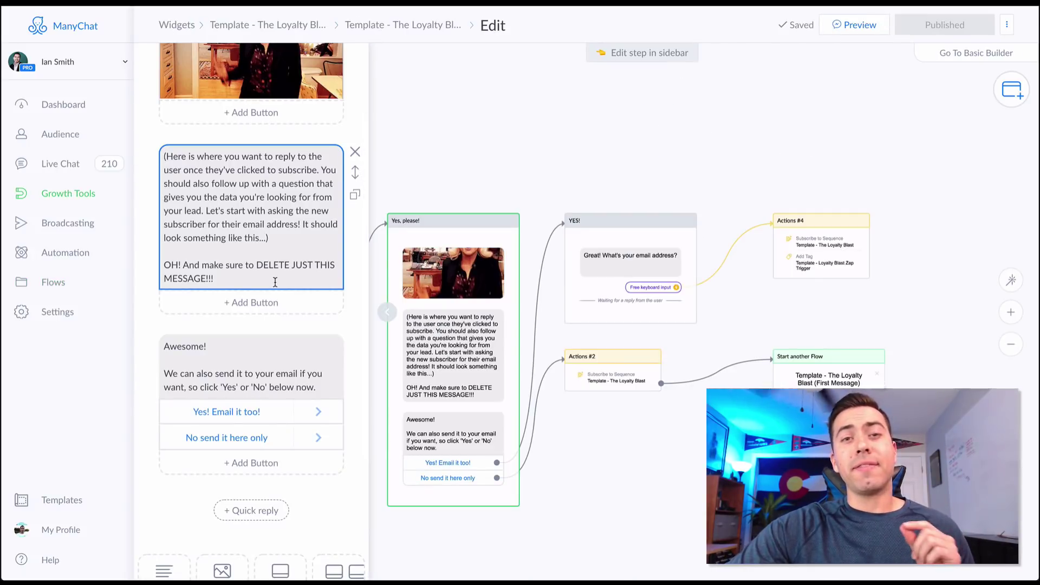
click(248, 413)
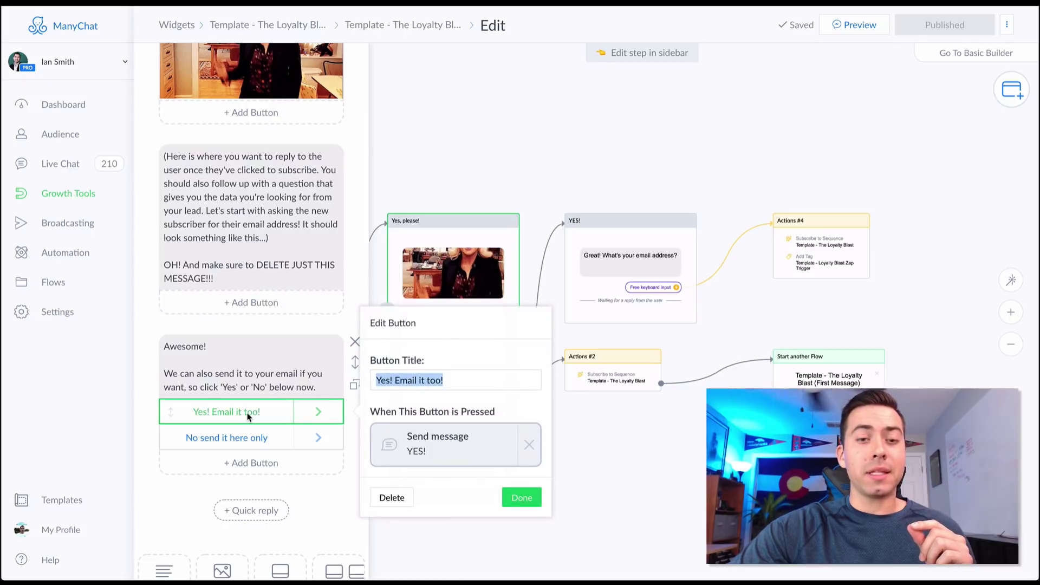
click(444, 446)
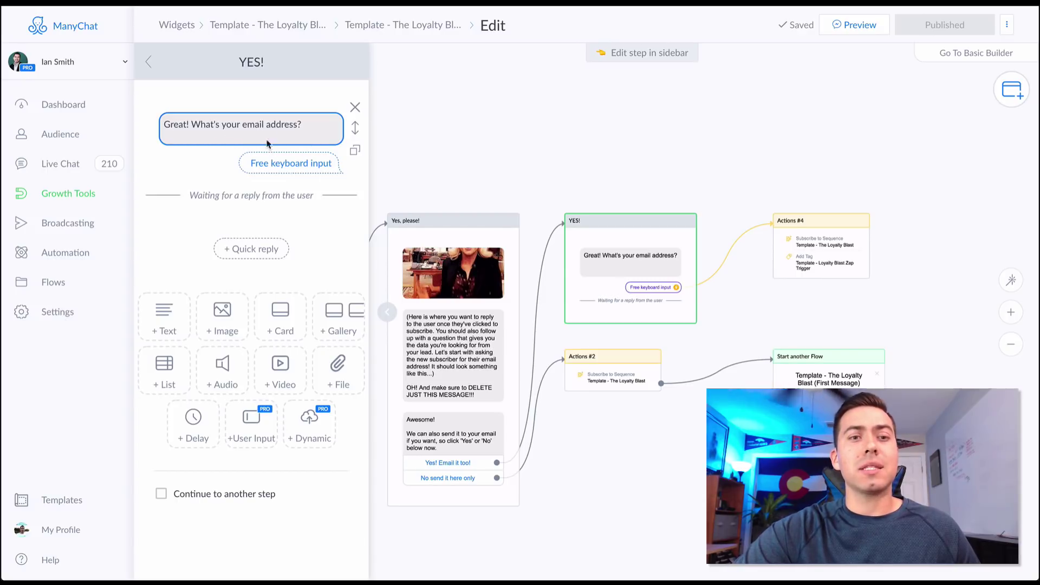
click(270, 162)
click(635, 152)
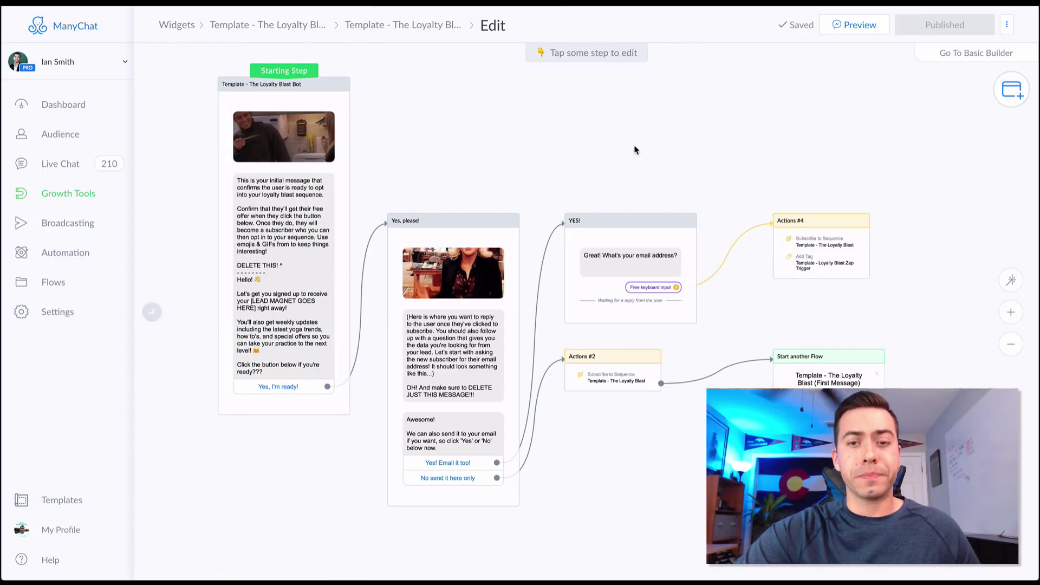
Open the Template - The Loyalty Blast sequence from the Actions #4 step, view its first message, and return to the message list
click(810, 259)
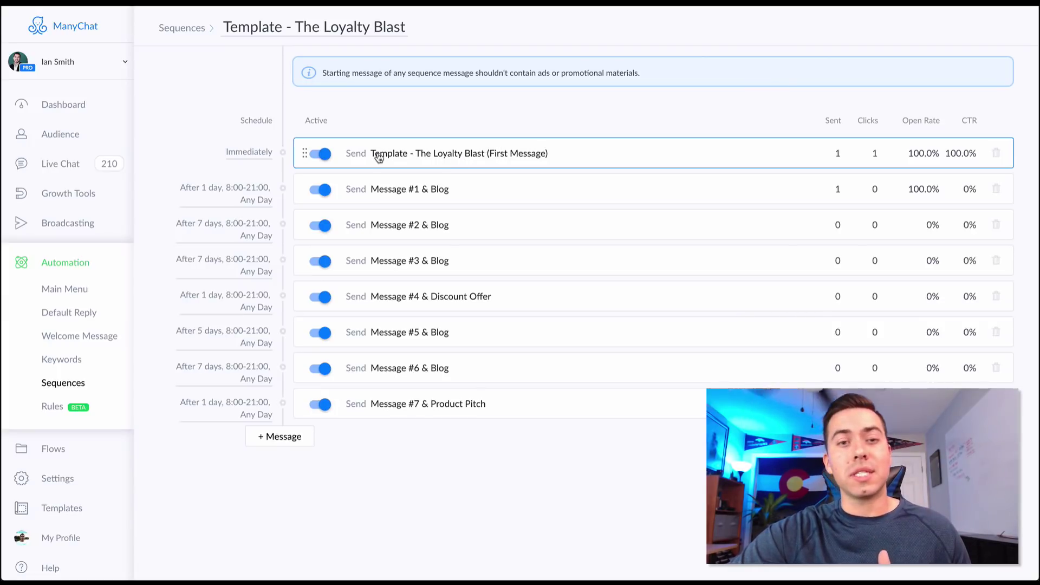
click(457, 155)
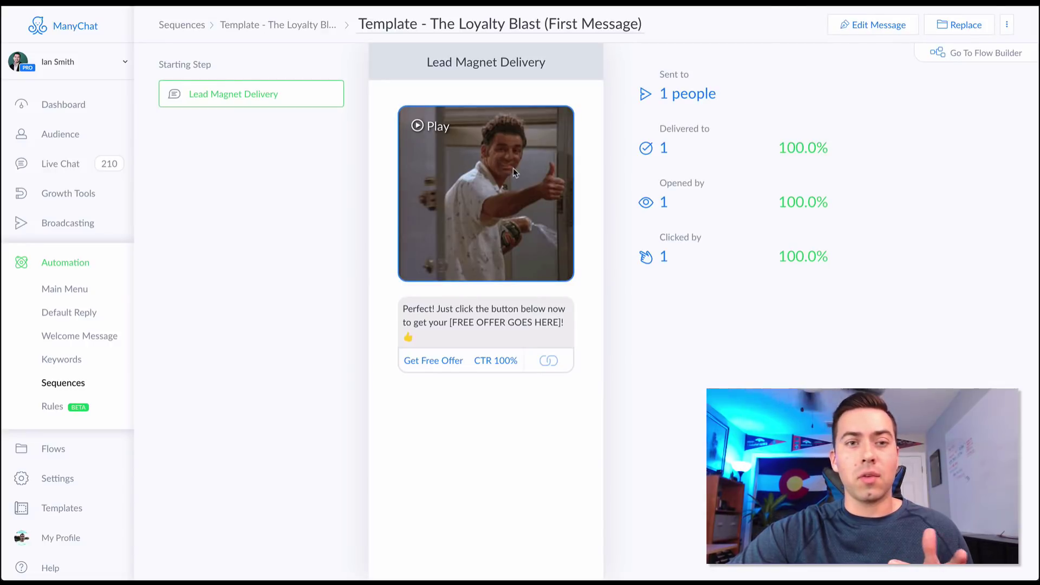
click(282, 27)
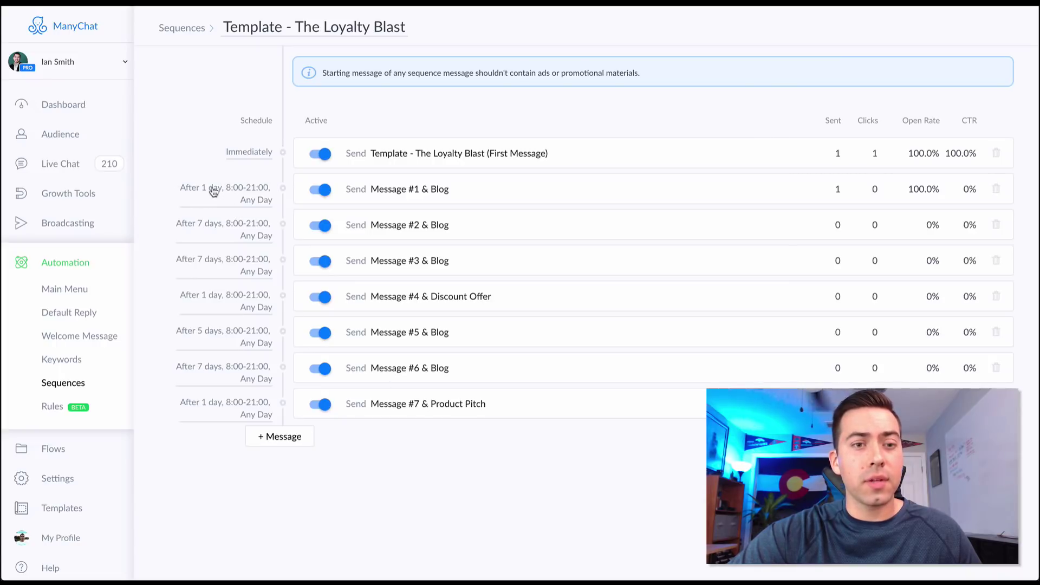
Inspect the send delay and time window settings of Message #1 & Blog and Message #2 & Blog in the sequence
click(193, 191)
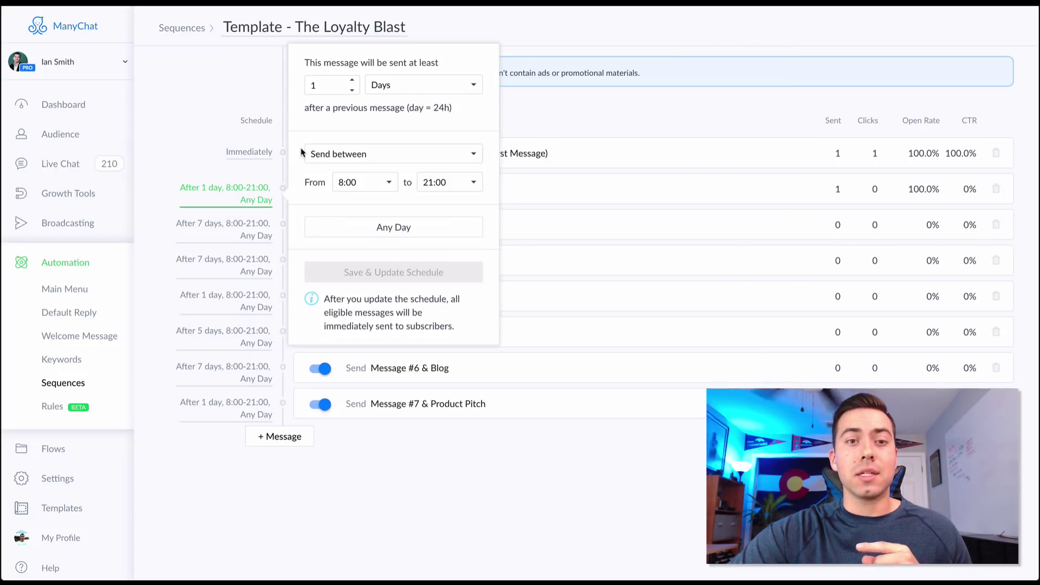
click(546, 122)
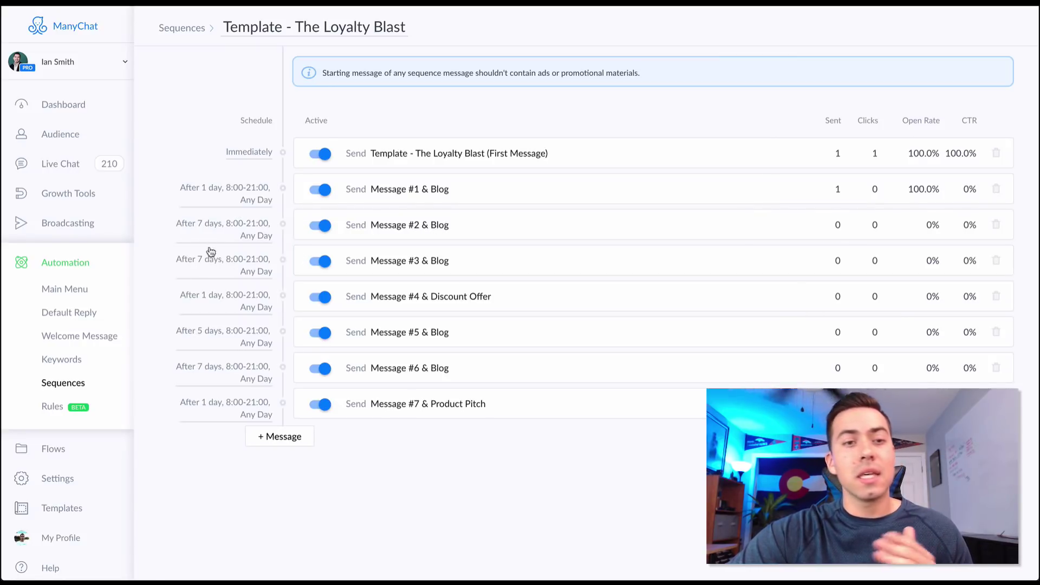
click(196, 228)
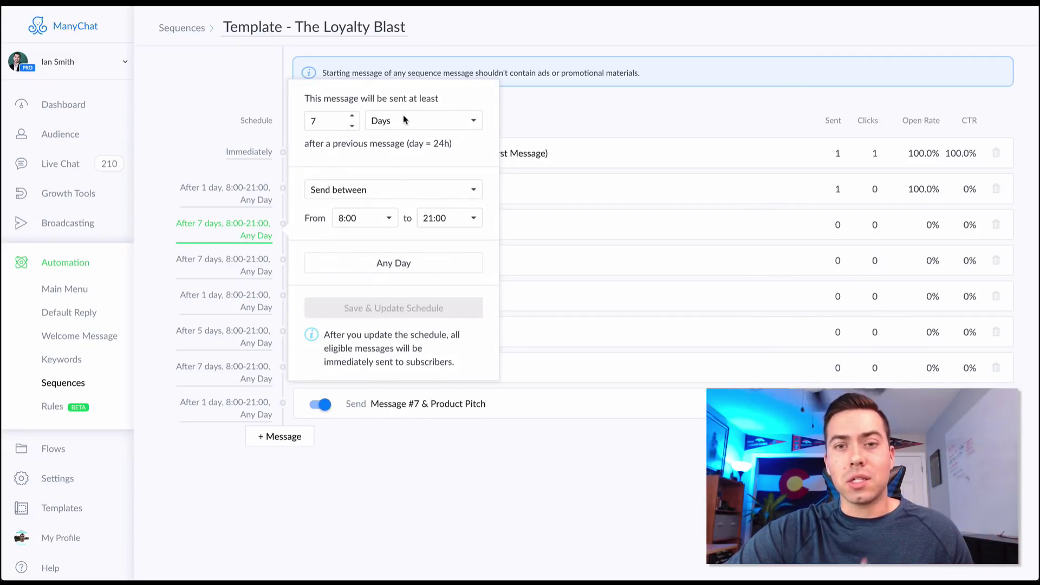
click(554, 116)
click(216, 228)
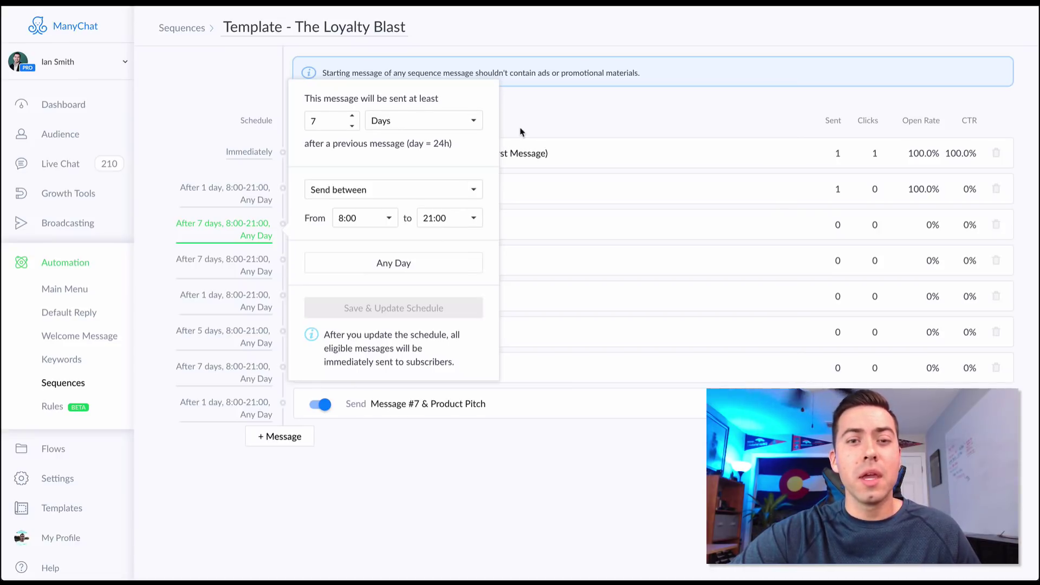
click(542, 126)
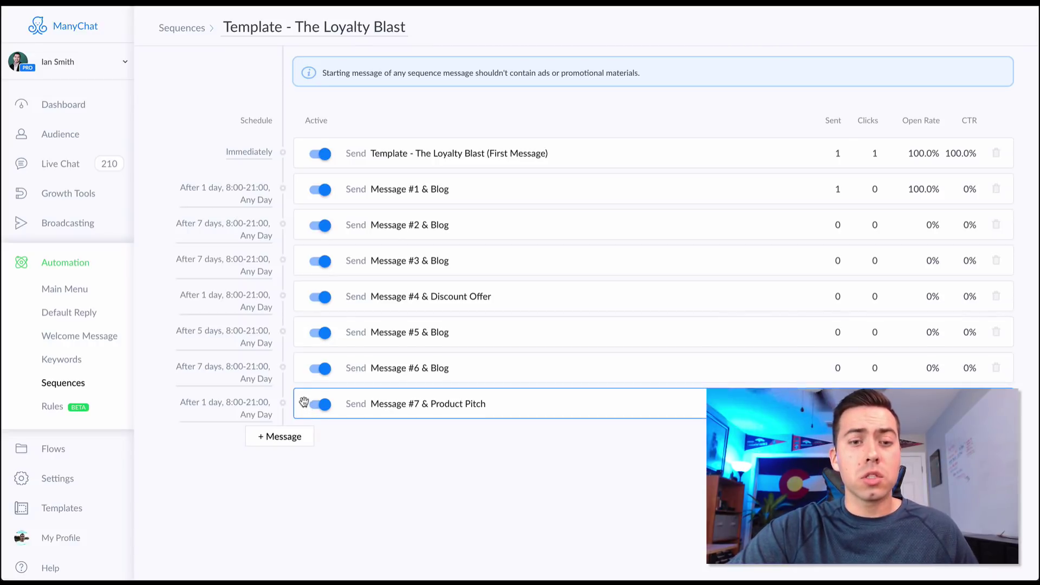
Open Message #1 & Blog from the sequence, read its free offer reminder and blog message through to the end, and return to the list
mouse_move(304, 407)
mouse_down()
mouse_move(304, 184)
mouse_move(302, 406)
mouse_up()
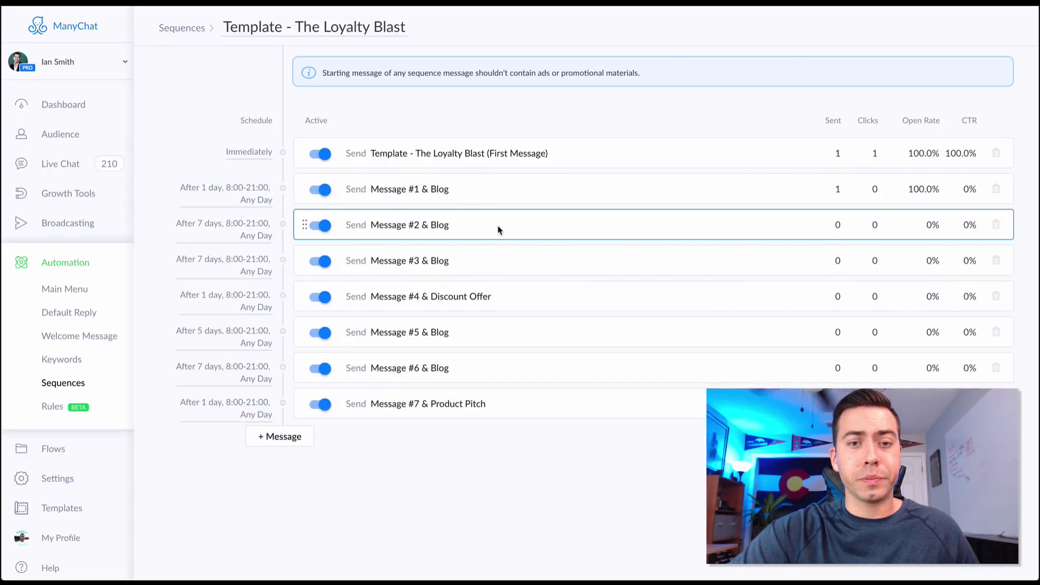
click(417, 195)
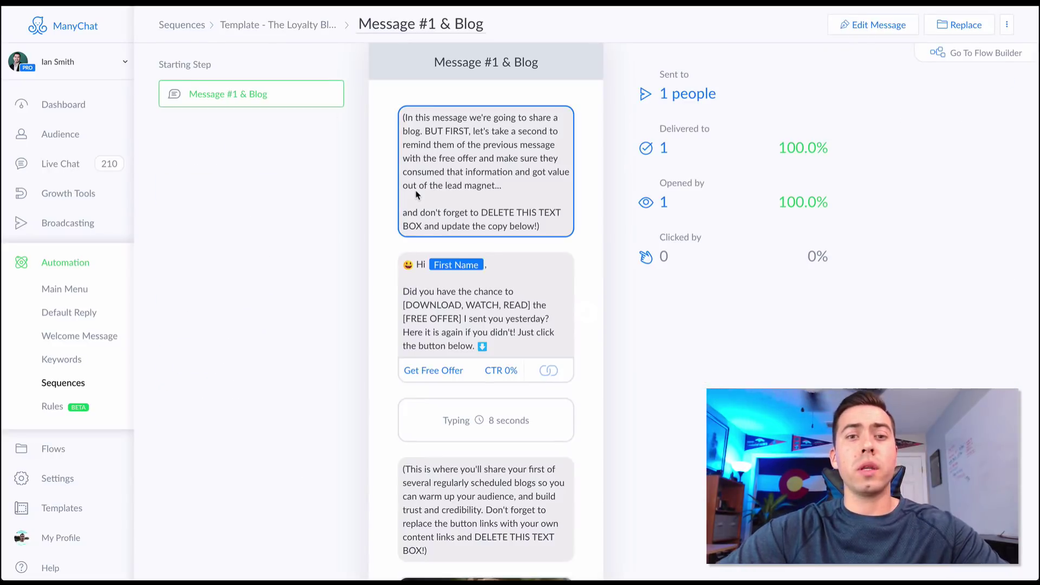
scroll(568, 117, down, 1)
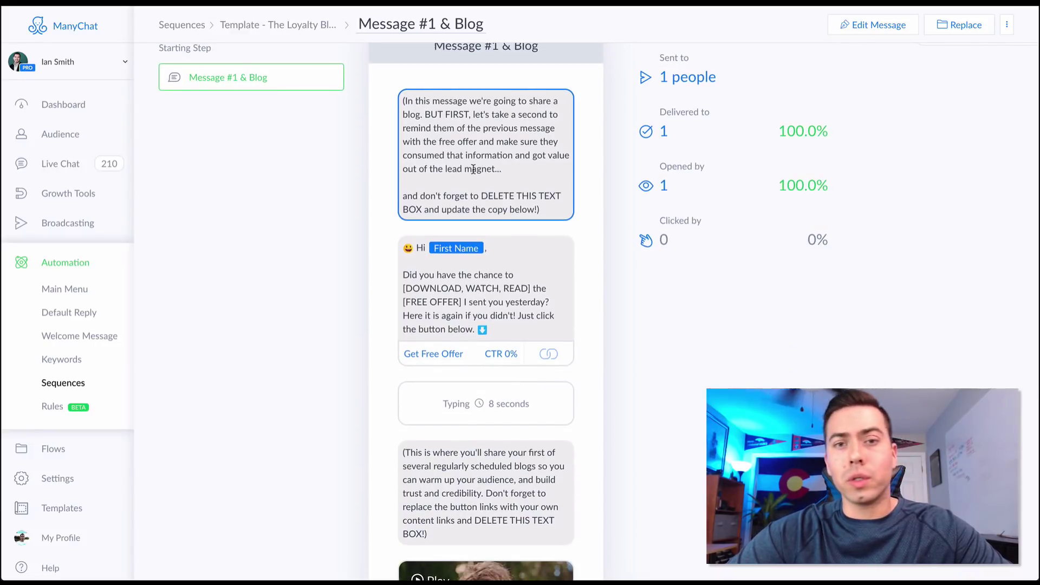
scroll(473, 169, down, 2)
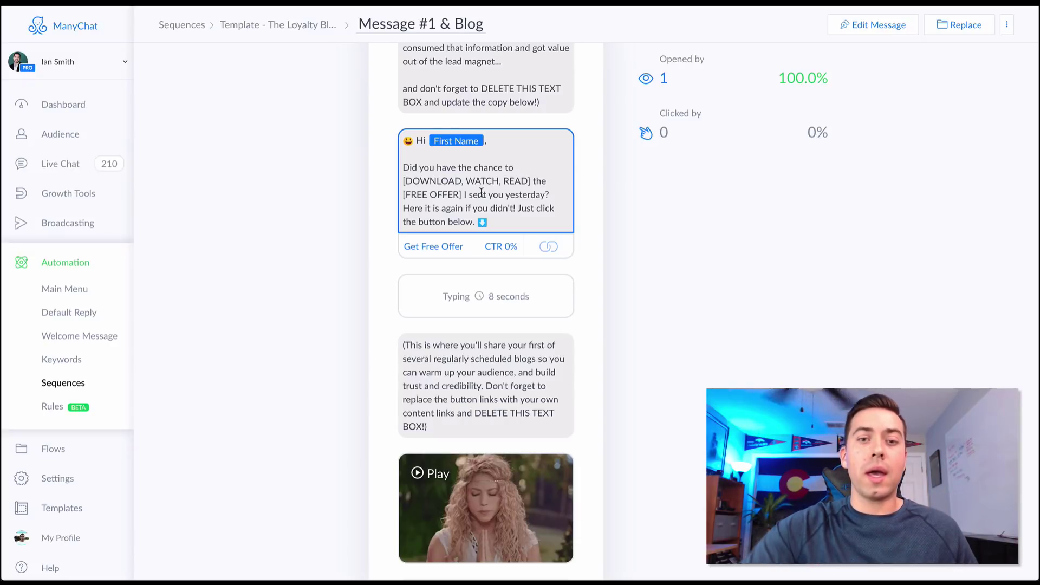
scroll(458, 145, down, 3)
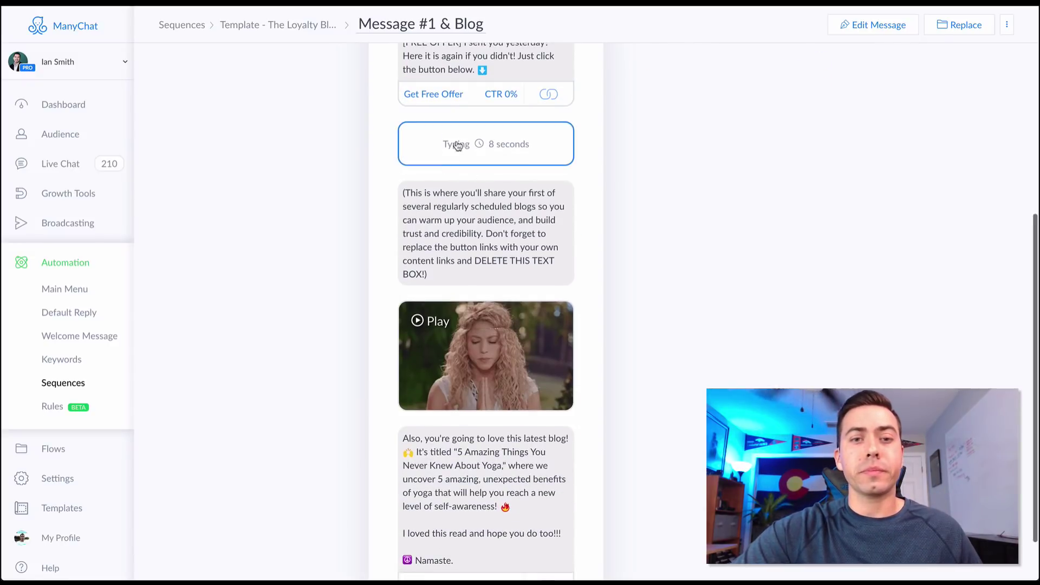
scroll(494, 140, down, 1)
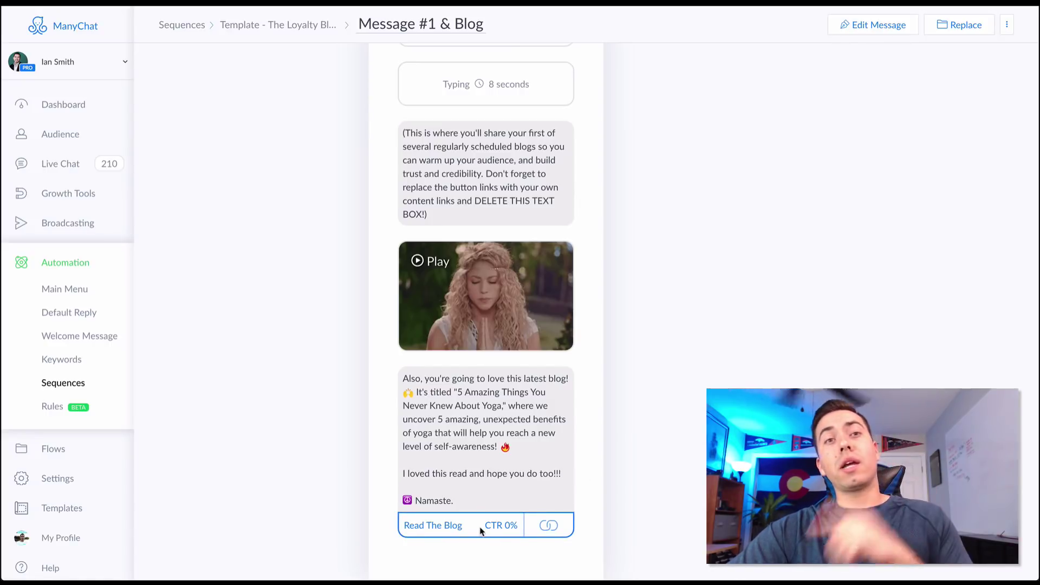
scroll(608, 418, up, 6)
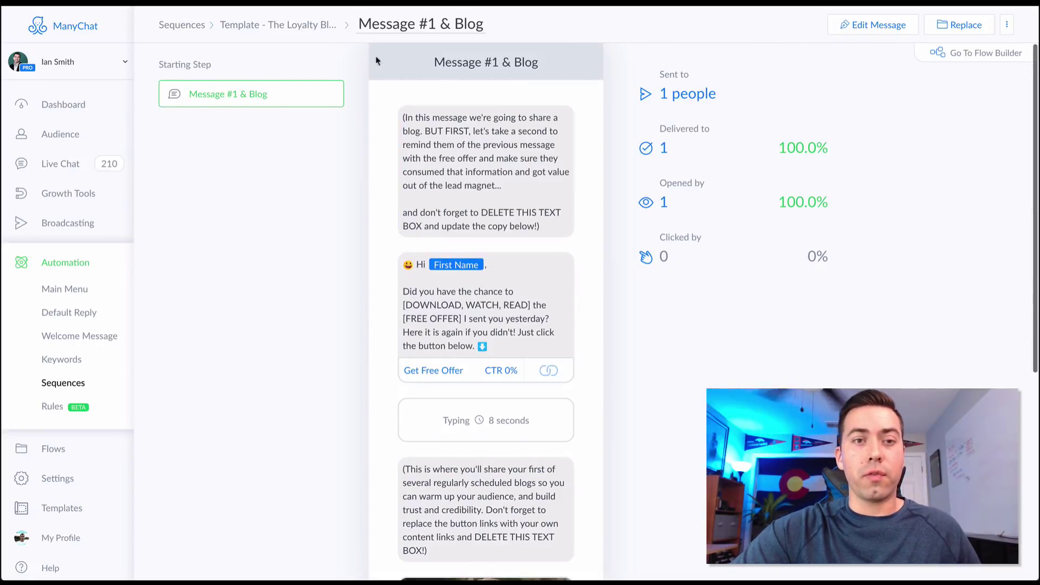
click(288, 29)
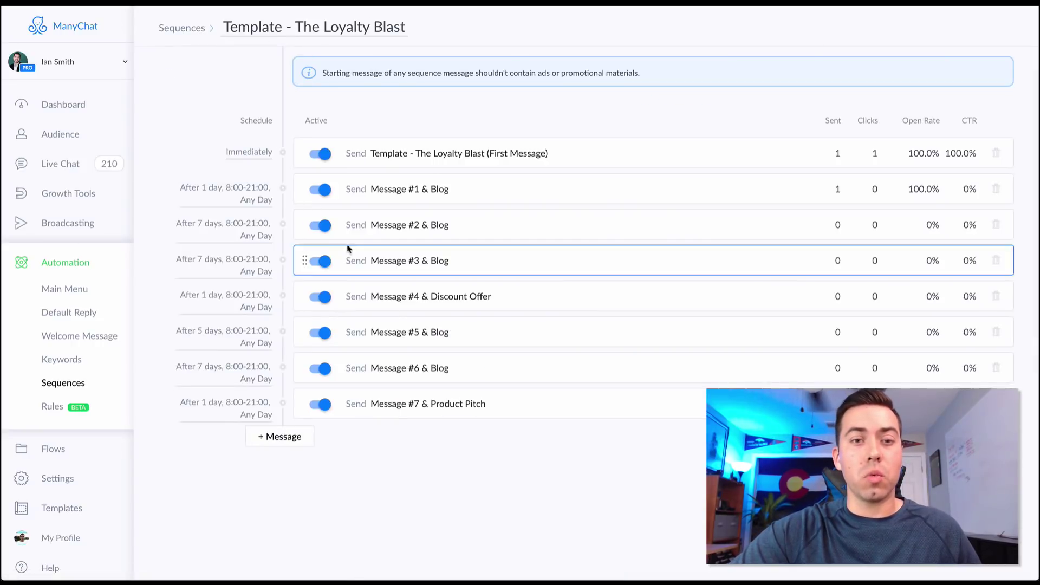
View the full content of Message #2 & Blog, down to its "Read The Blog" button, and return to the sequence's message list
click(407, 226)
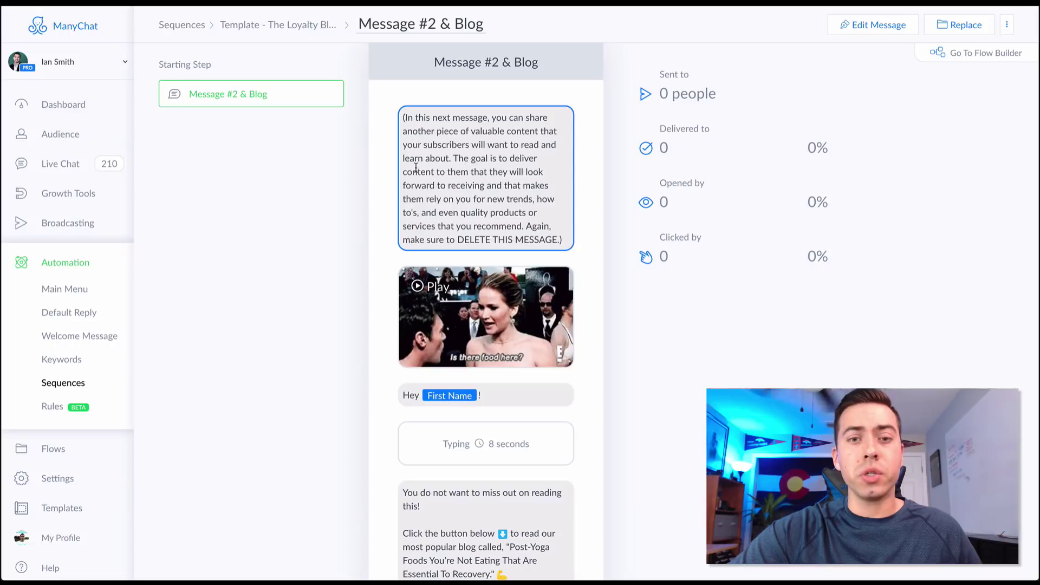
scroll(497, 160, down, 3)
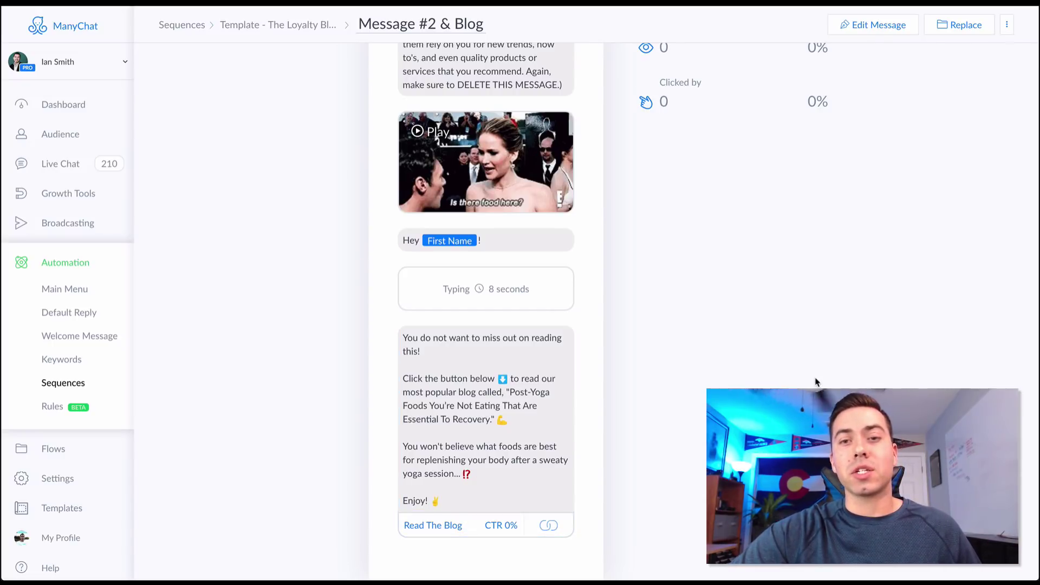
scroll(470, 352, up, 3)
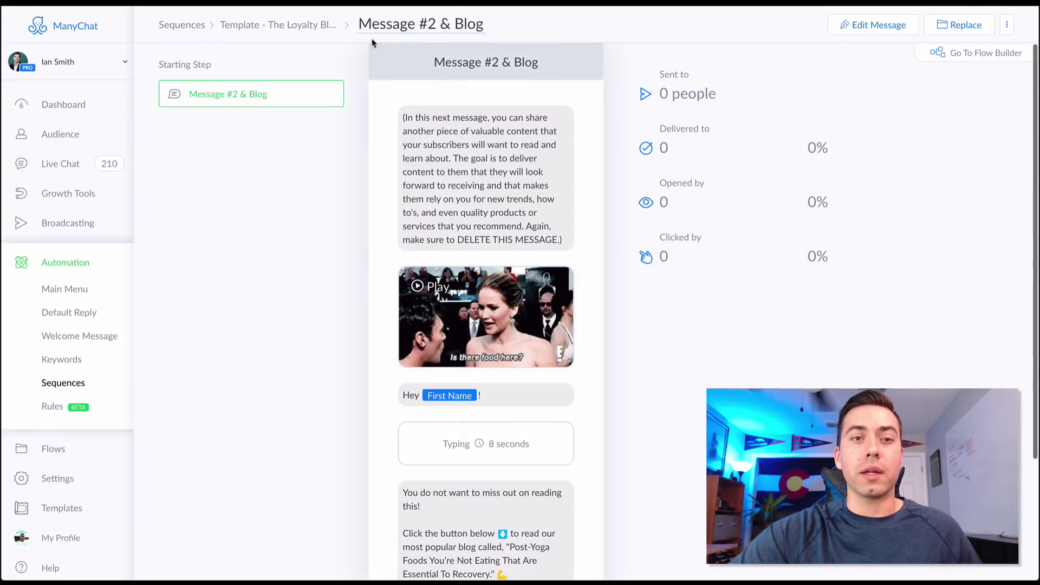
click(309, 27)
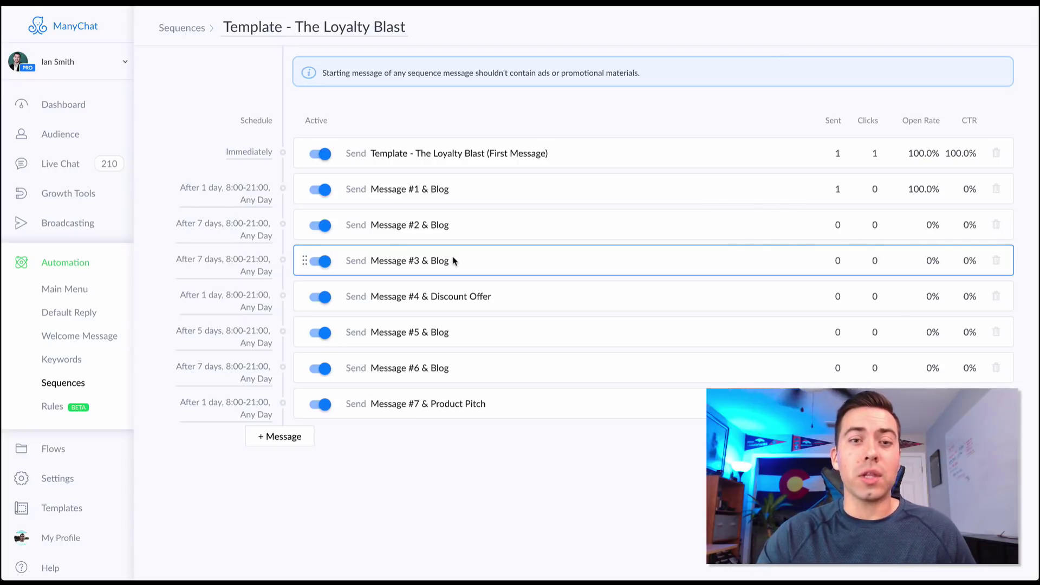
Open Message #4 & Discount Offer for editing, inspect the "Yes, please!" button's tag action and linked message, and return to the sequence
click(456, 305)
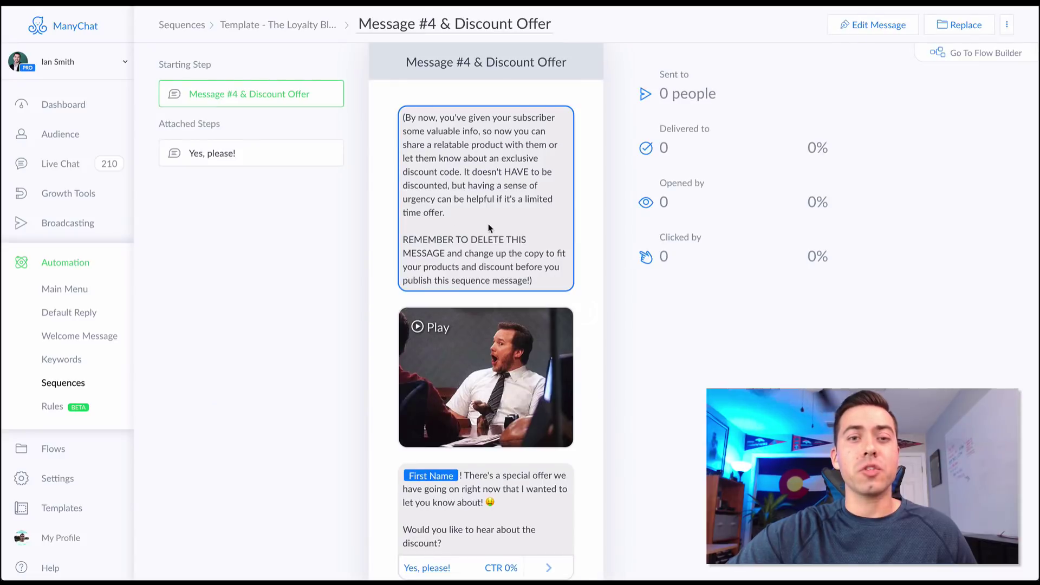
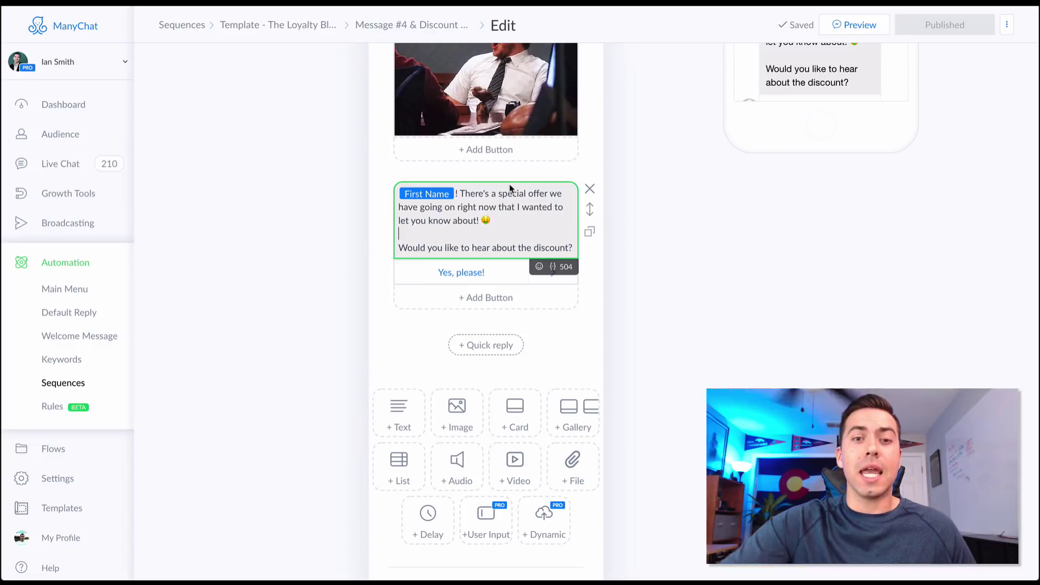
click(466, 272)
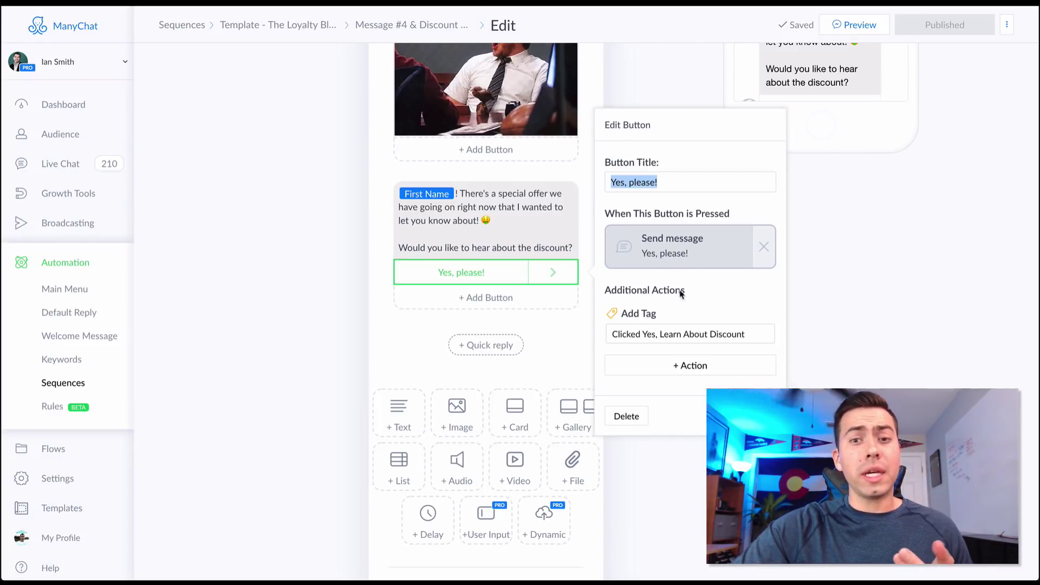
drag(627, 334, 734, 336)
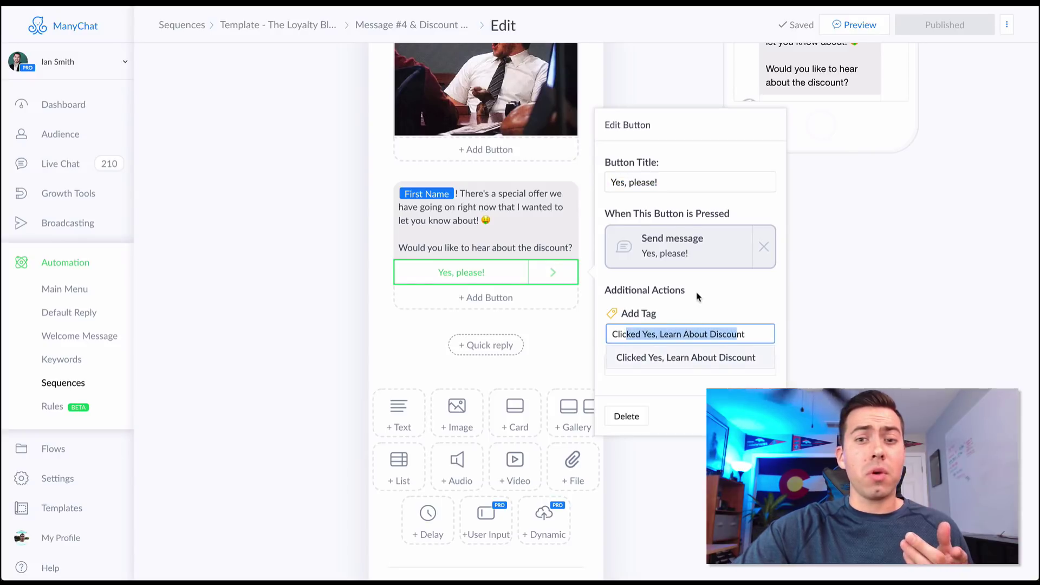
click(679, 290)
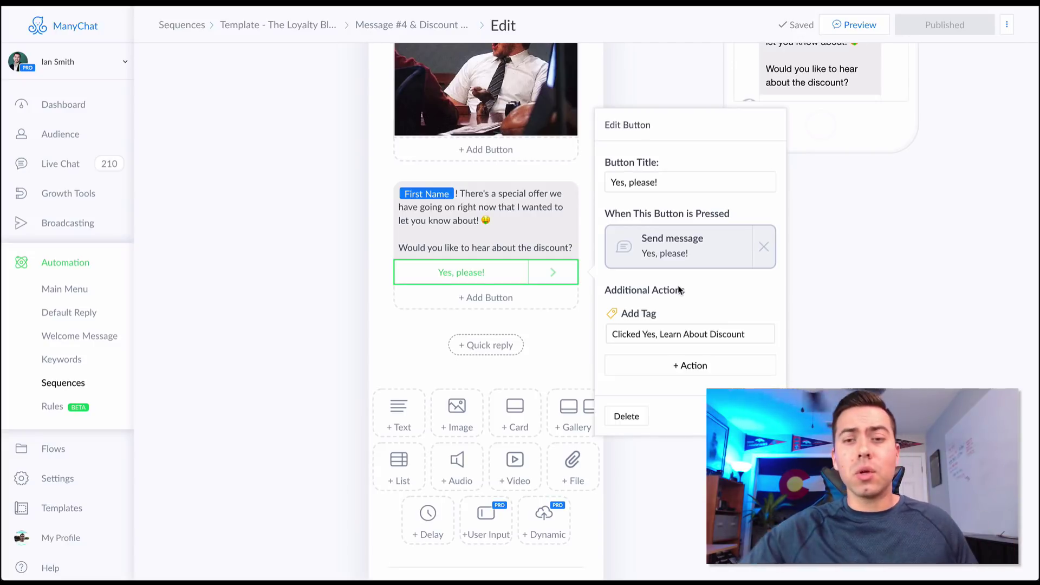
click(671, 250)
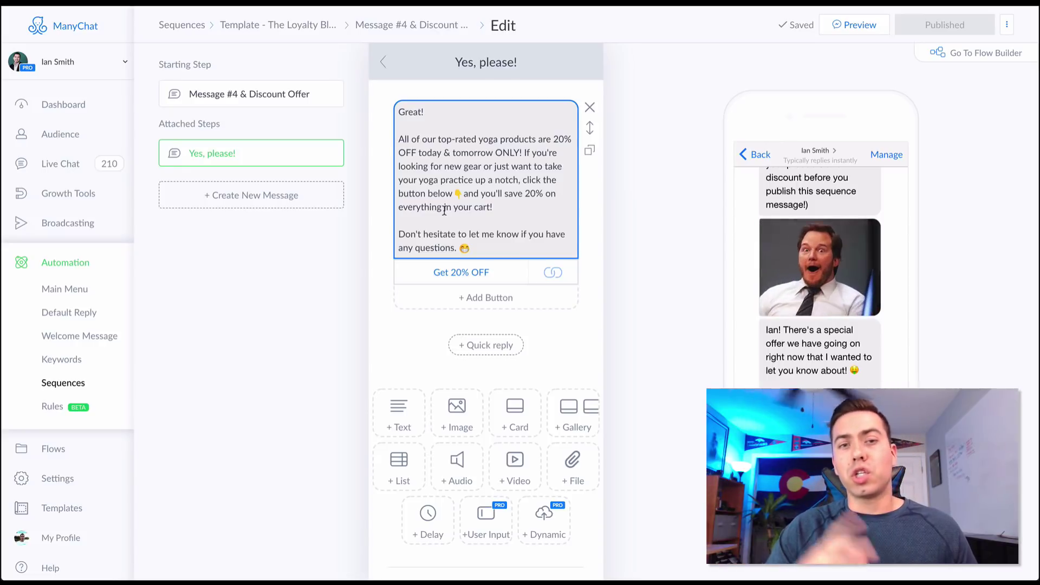
click(277, 28)
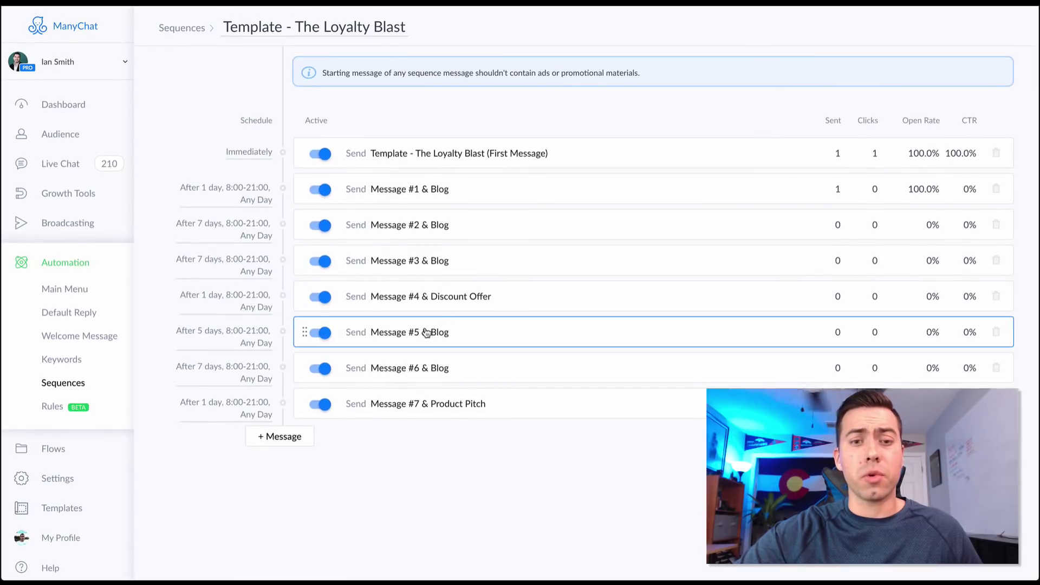
Review the note, GIF and article text of Message #5 & Blog, and return to the sequence's message list
click(426, 332)
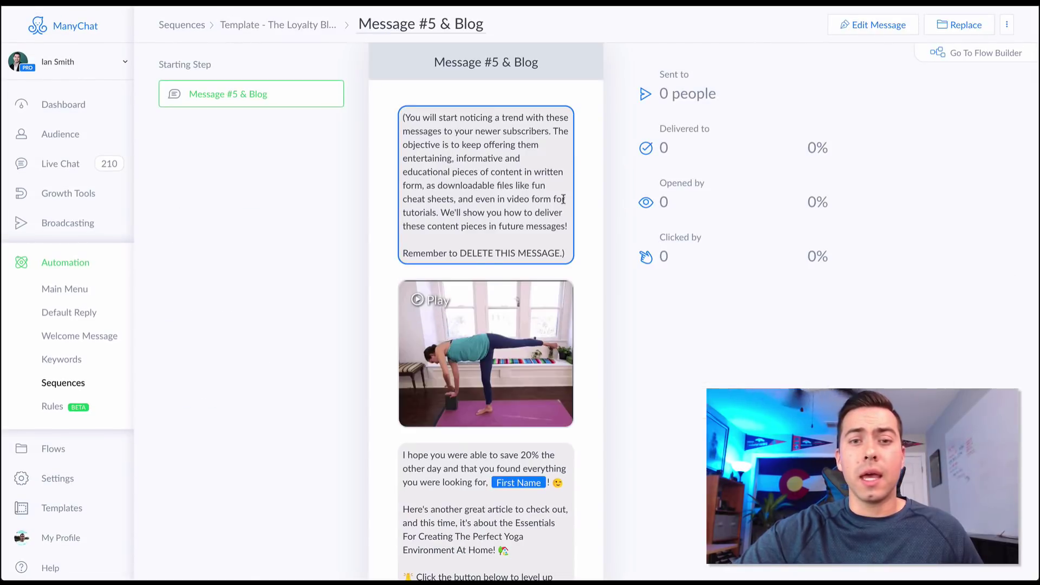
scroll(563, 200, down, 2)
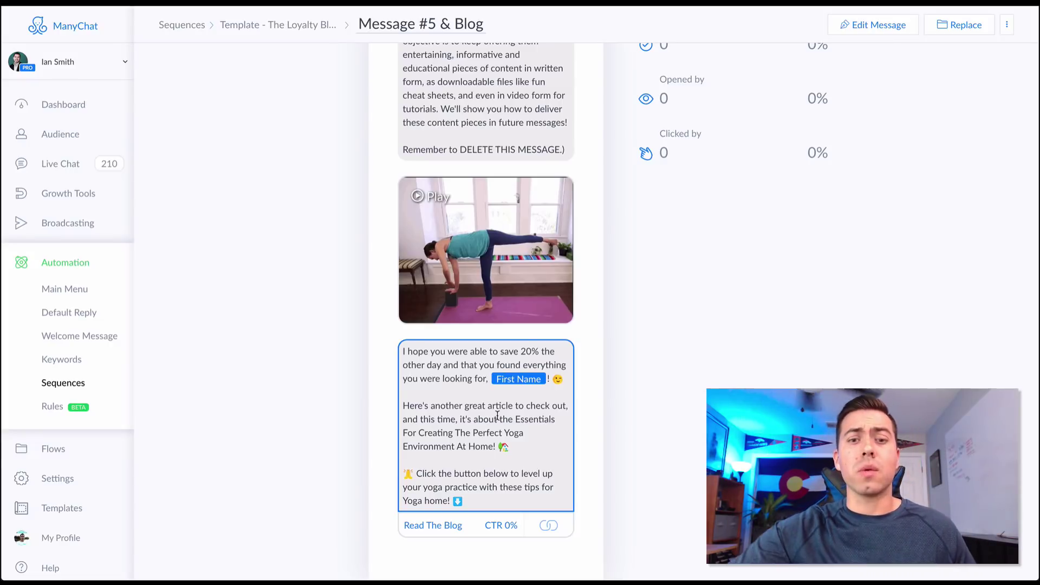
scroll(525, 235, up, 2)
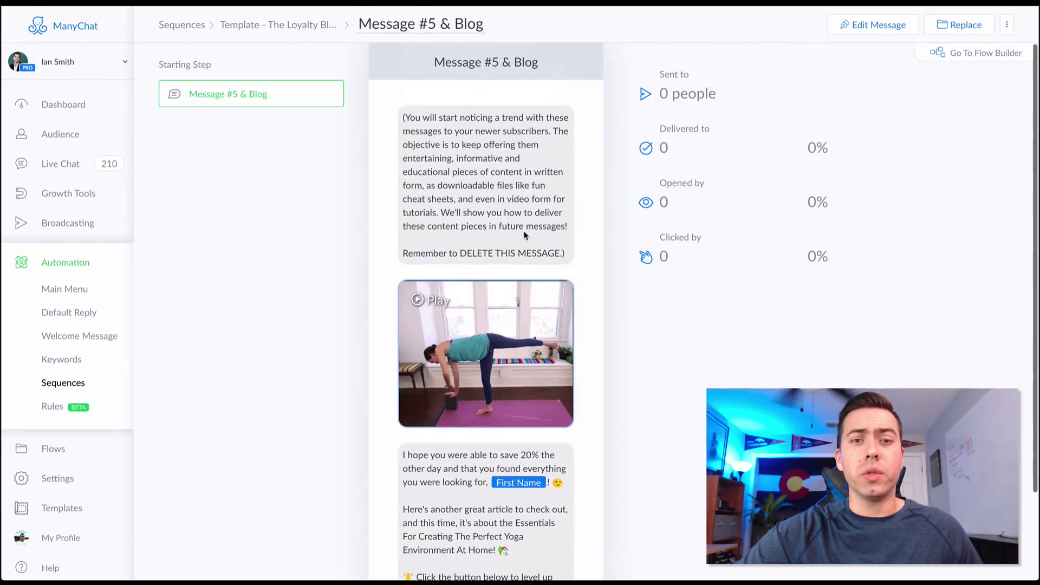
click(293, 26)
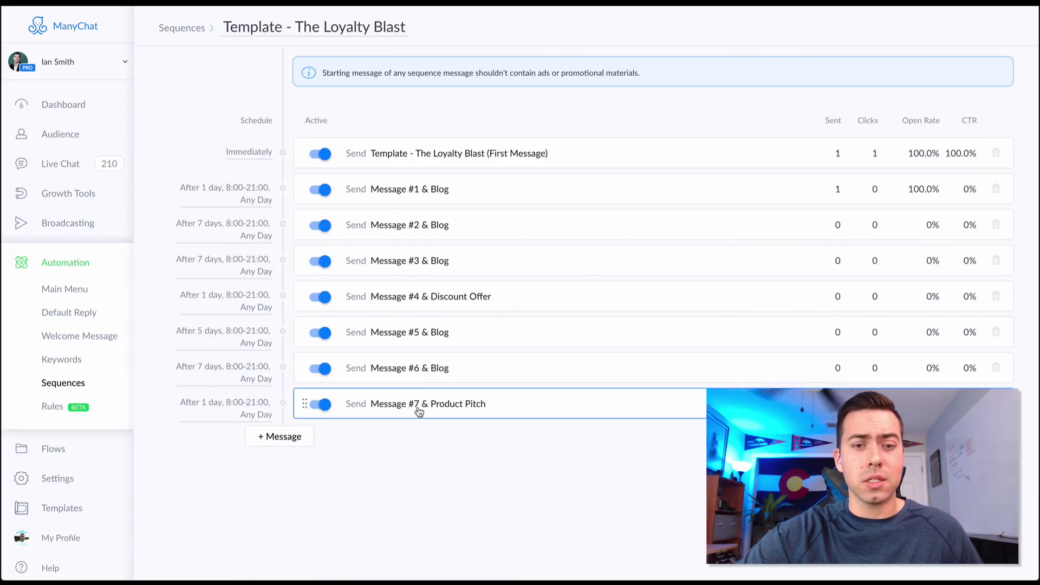
Review Message #6 & Blog down to its attached cheat sheet PDF, and return to the sequence's message list
click(421, 368)
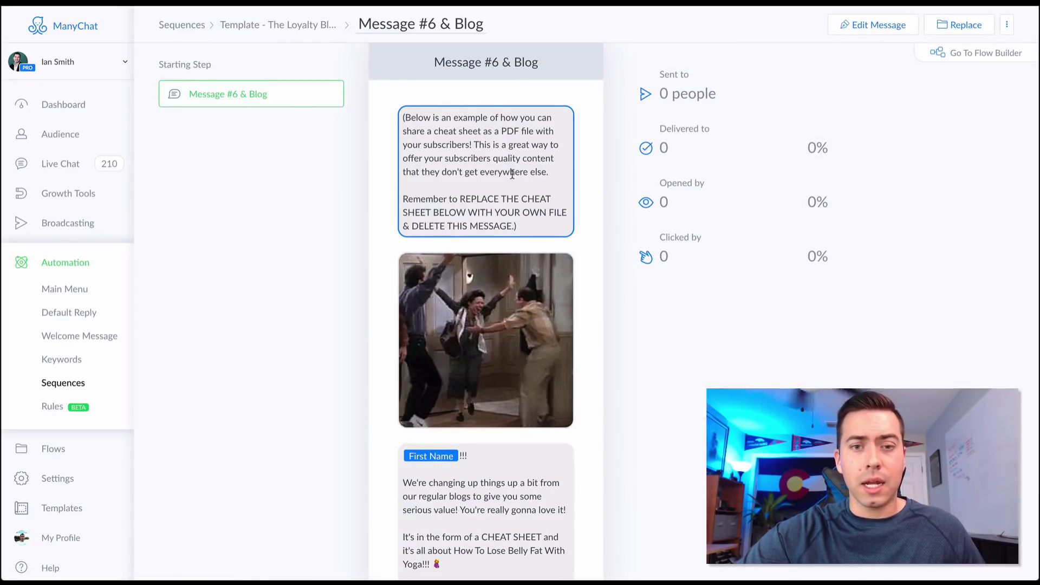
scroll(513, 173, down, 5)
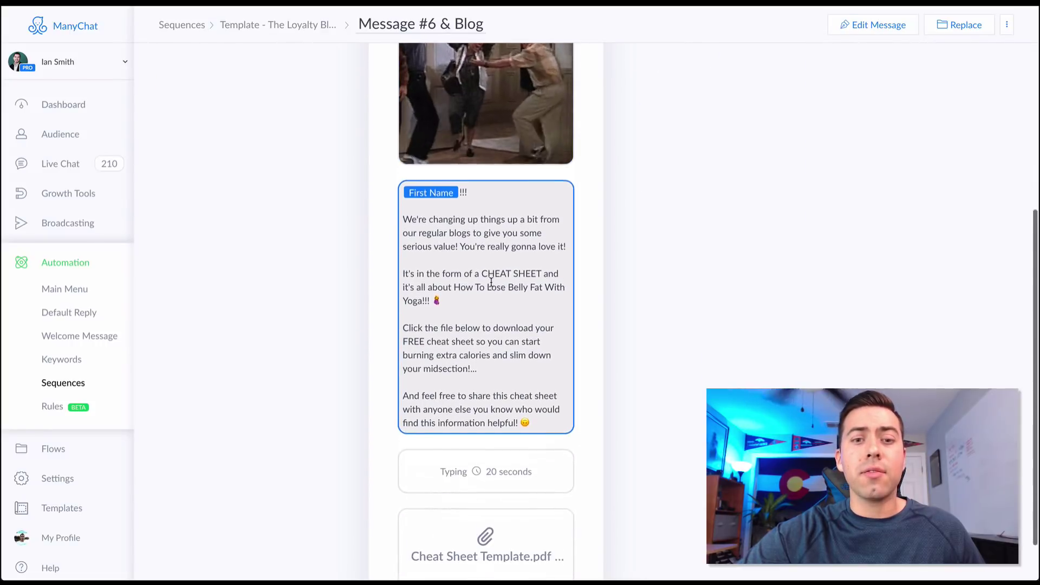
scroll(491, 282, down, 1)
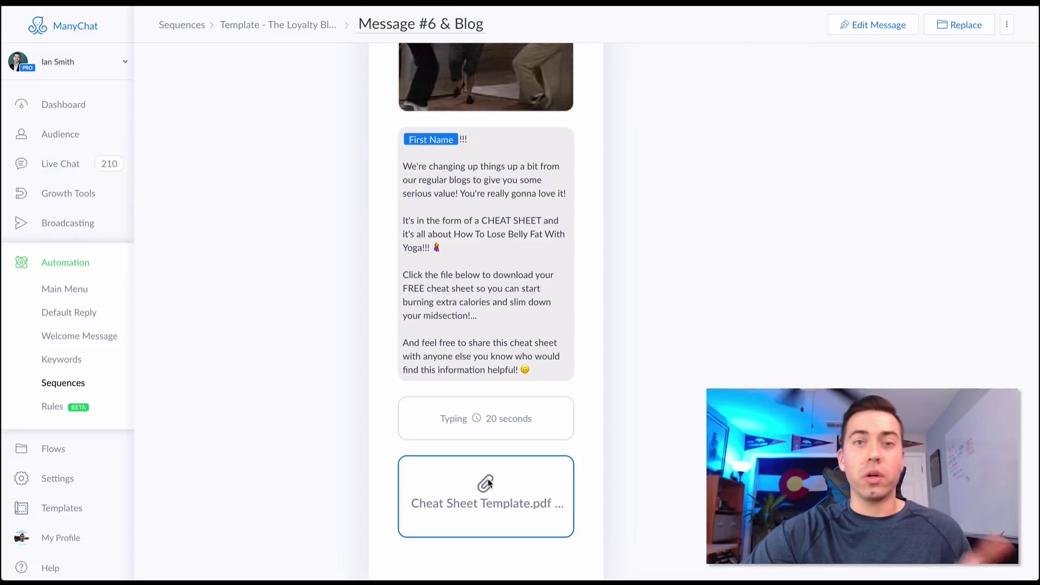
scroll(500, 311, up, 5)
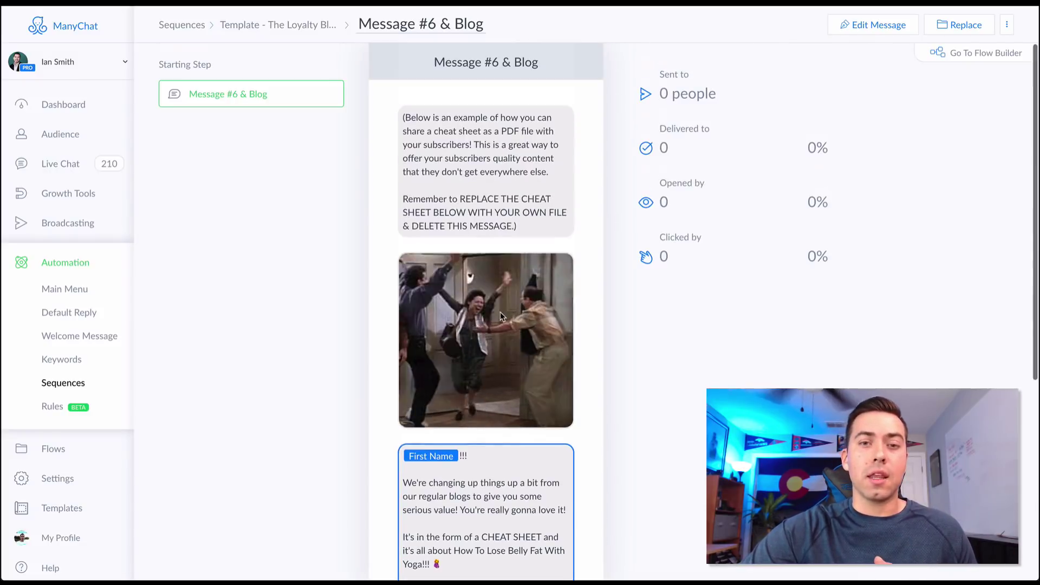
click(286, 25)
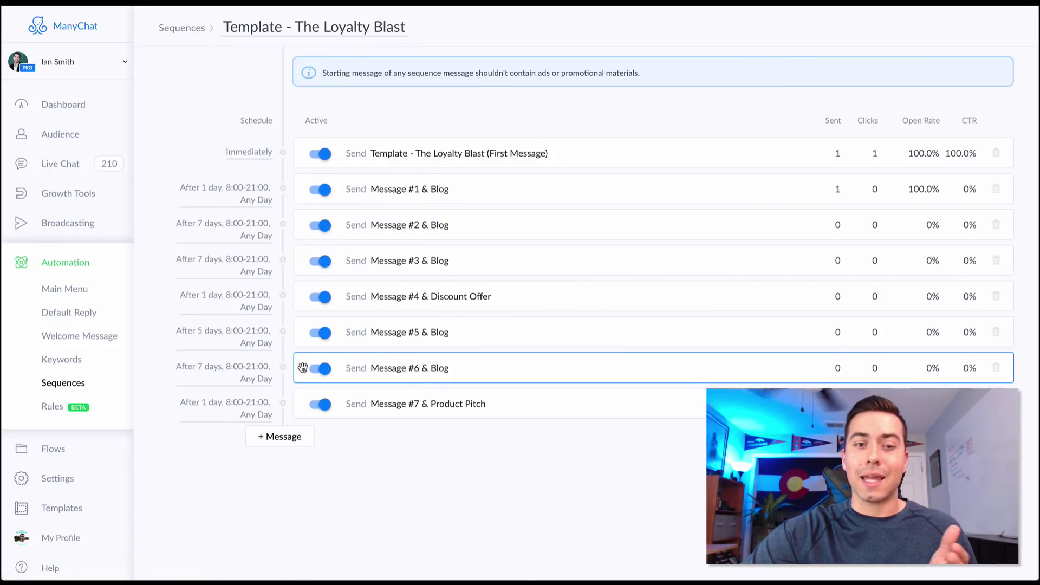
Open Message #7 & Product Pitch from the sequence, read its content, and switch the message to edit mode
mouse_move(303, 368)
mouse_down()
mouse_move(304, 279)
mouse_move(304, 367)
mouse_up()
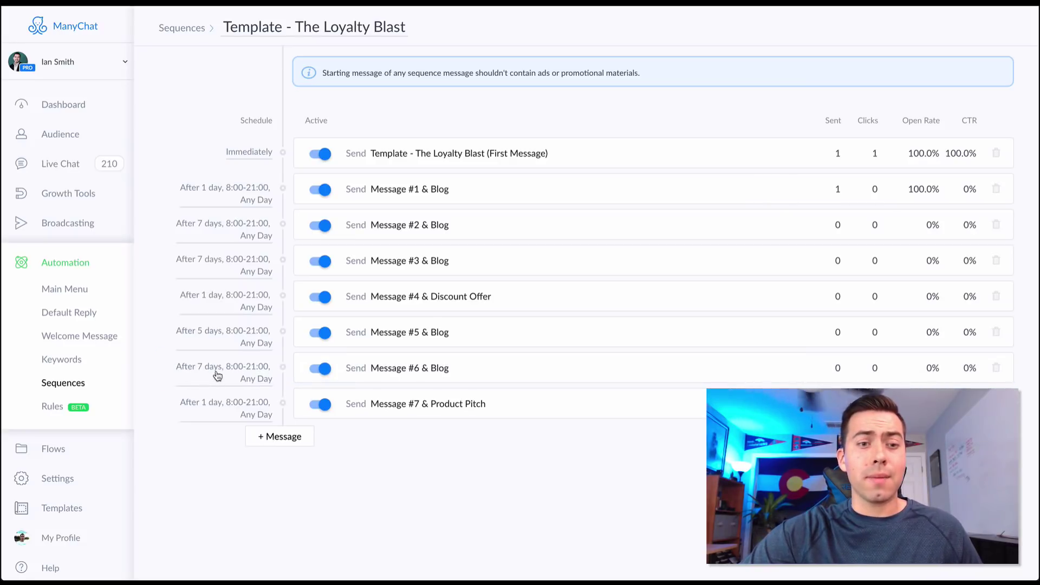
click(432, 405)
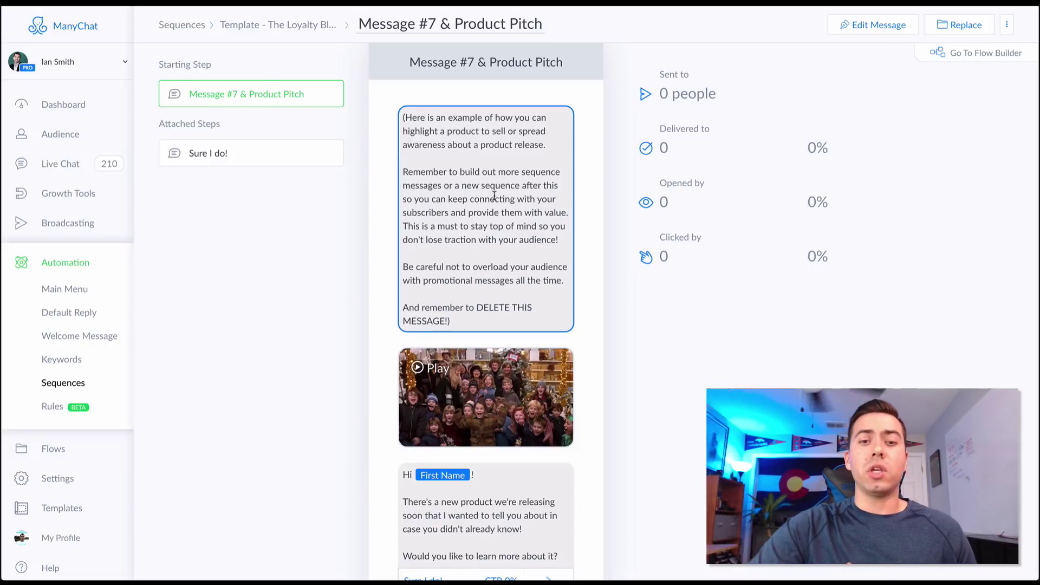
scroll(494, 196, down, 1)
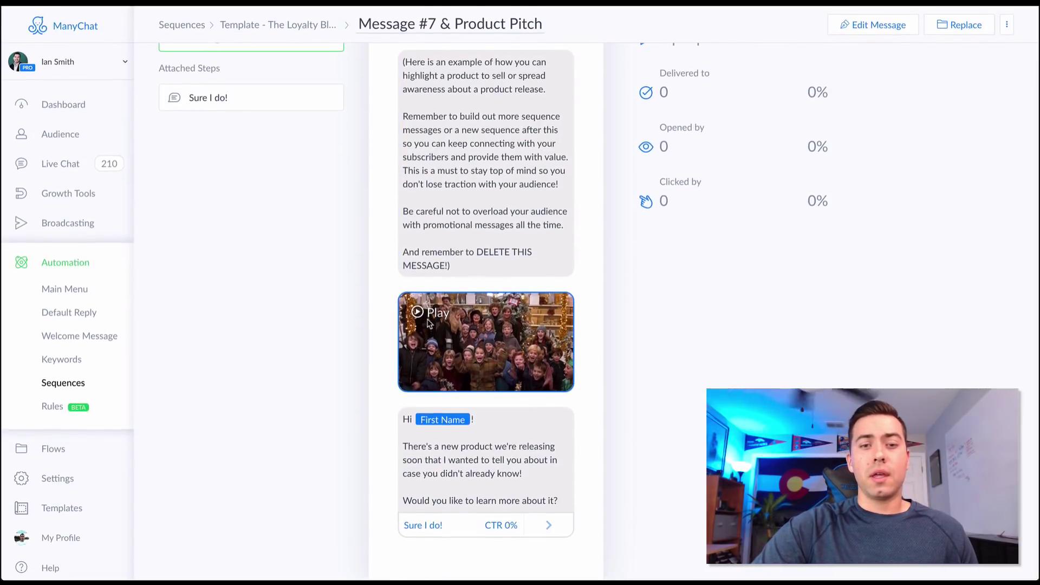
click(874, 26)
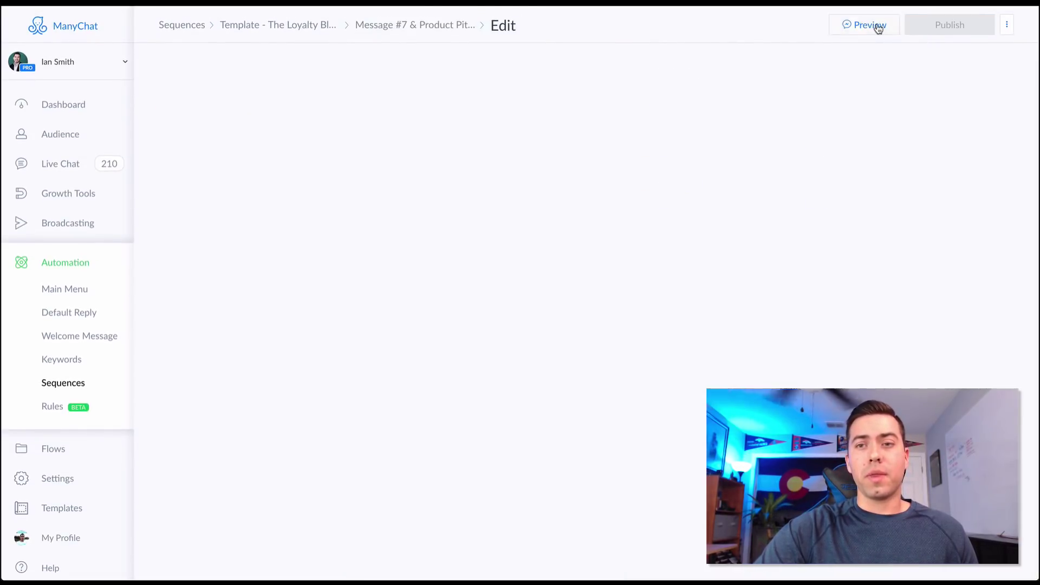
Play the GIF in the product pitch message and review the text and "Sure I do!" button below it
scroll(479, 265, down, 5)
click(432, 163)
scroll(429, 137, up, 2)
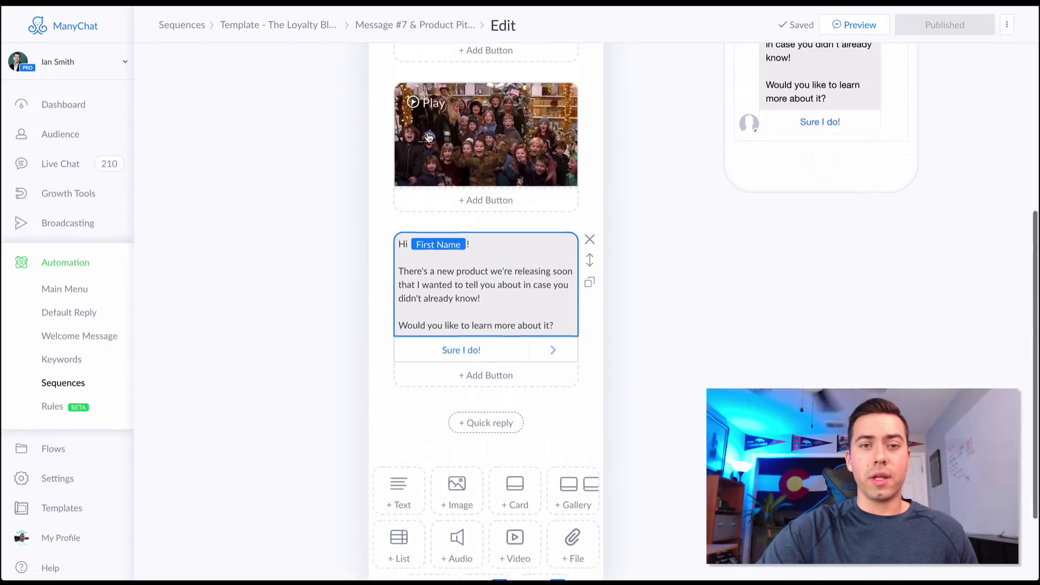
click(428, 137)
scroll(428, 138, up, 1)
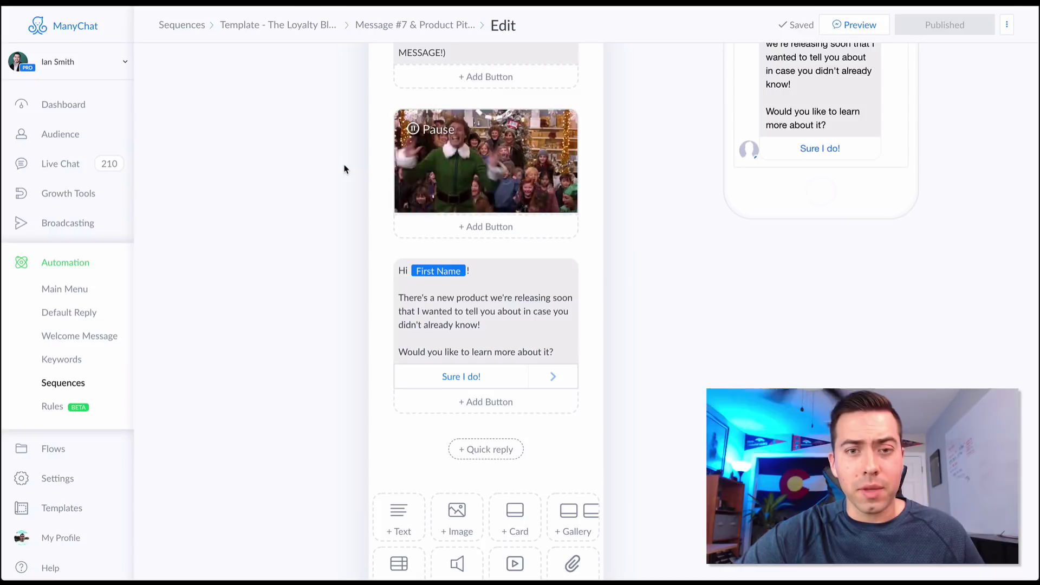
scroll(316, 171, down, 4)
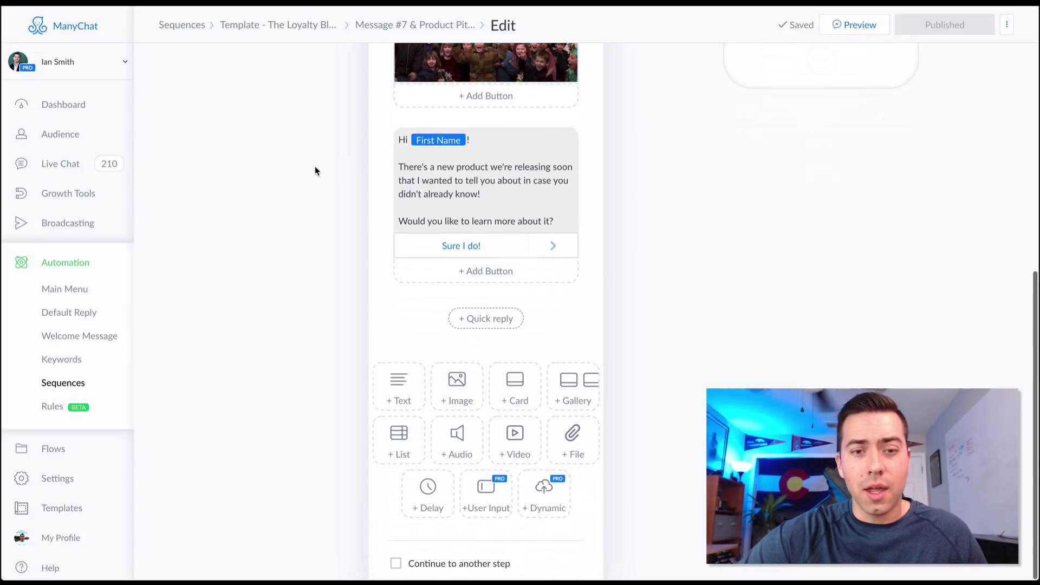
Open the "Sure I do!" button's settings in the product pitch message and go to the reply message it sends
scroll(316, 172, up, 2)
scroll(316, 172, up, 1)
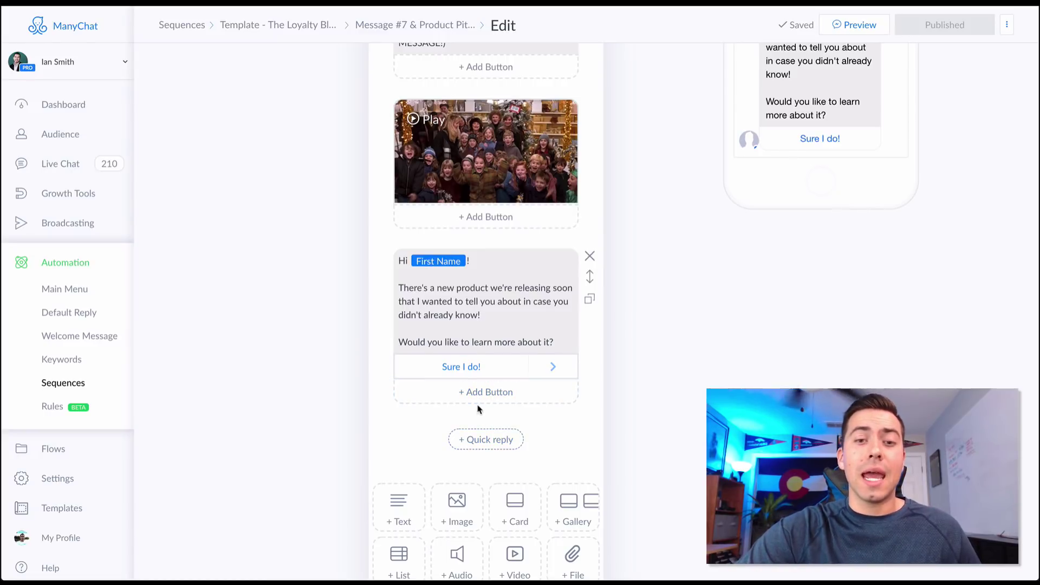
click(463, 374)
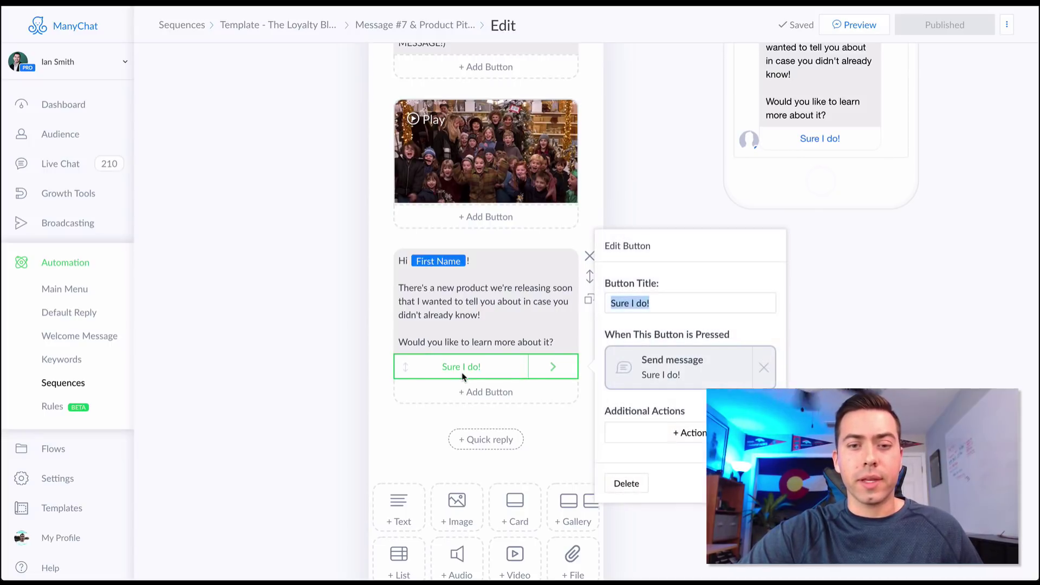
click(692, 375)
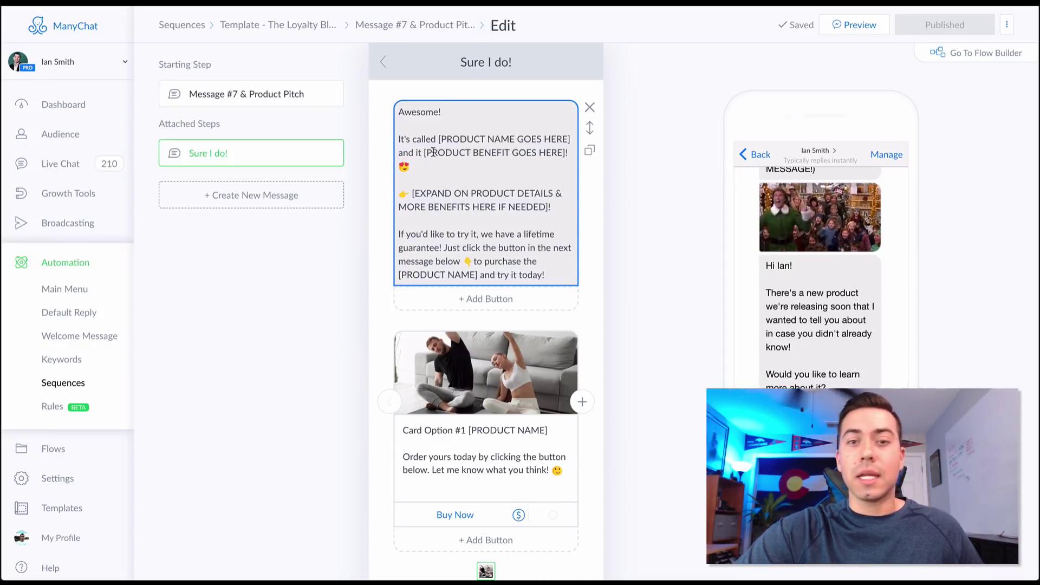
Read the product pitch text in the "Sure I do!" reply and the two product cards below it
scroll(547, 153, down, 1)
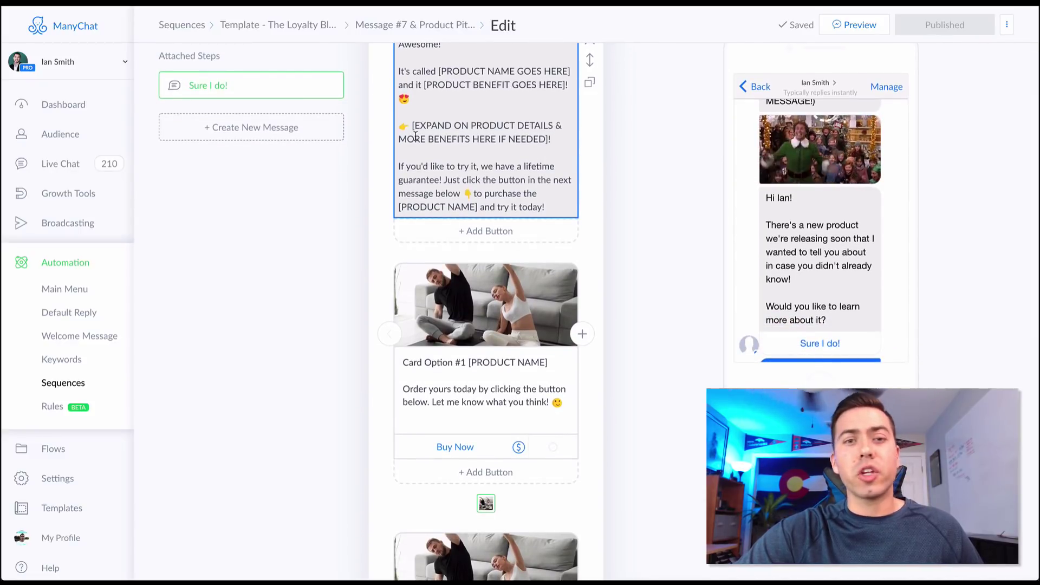
scroll(487, 145, down, 2)
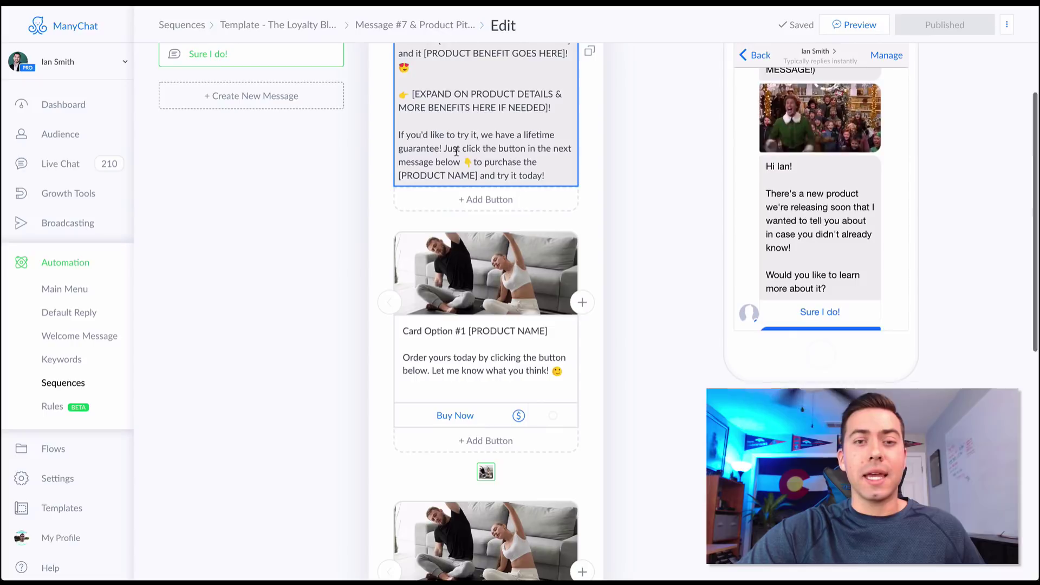
scroll(499, 148, down, 1)
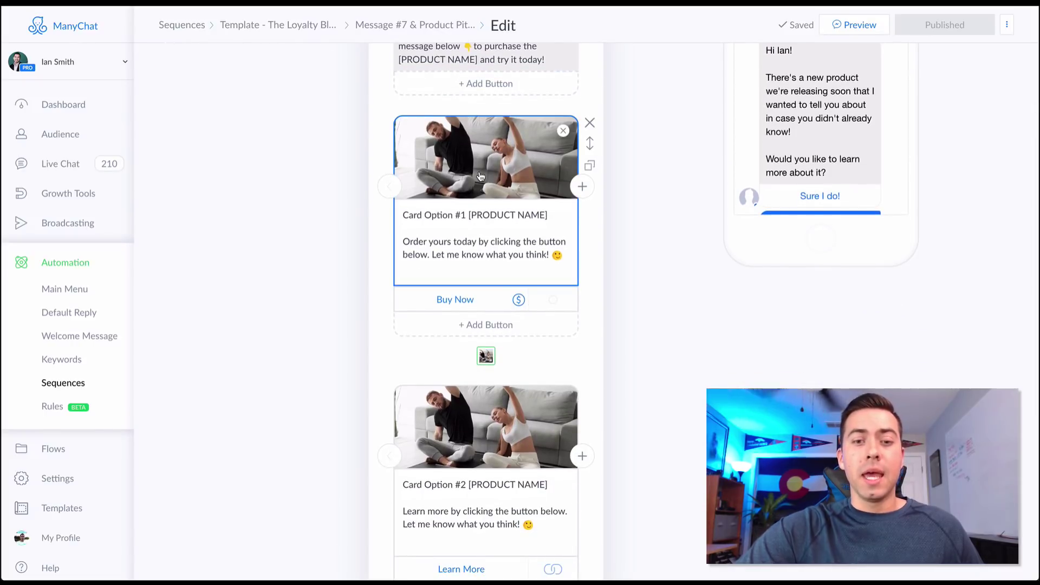
scroll(480, 175, down, 2)
scroll(480, 174, up, 1)
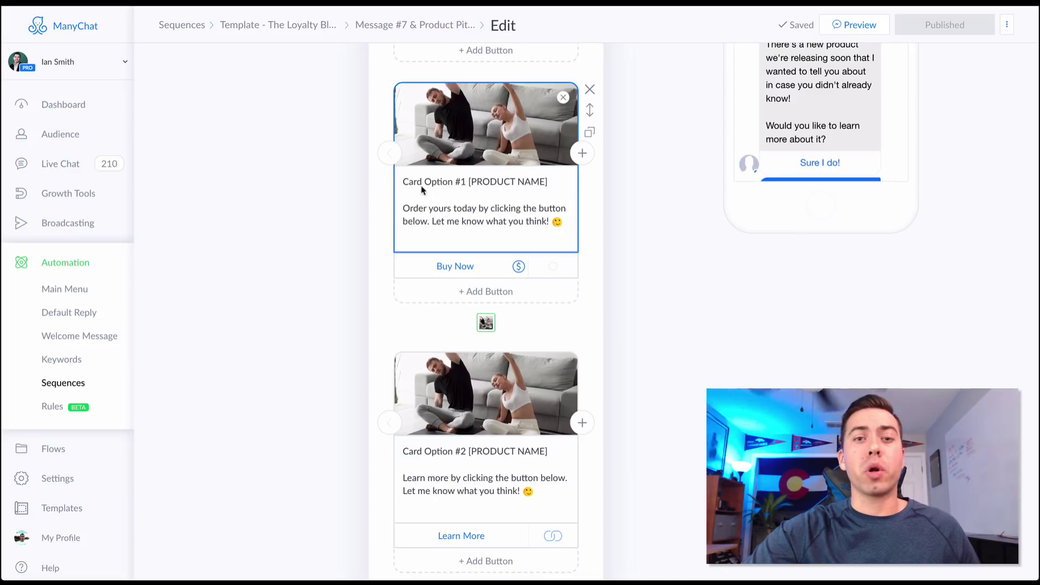
scroll(475, 156, up, 5)
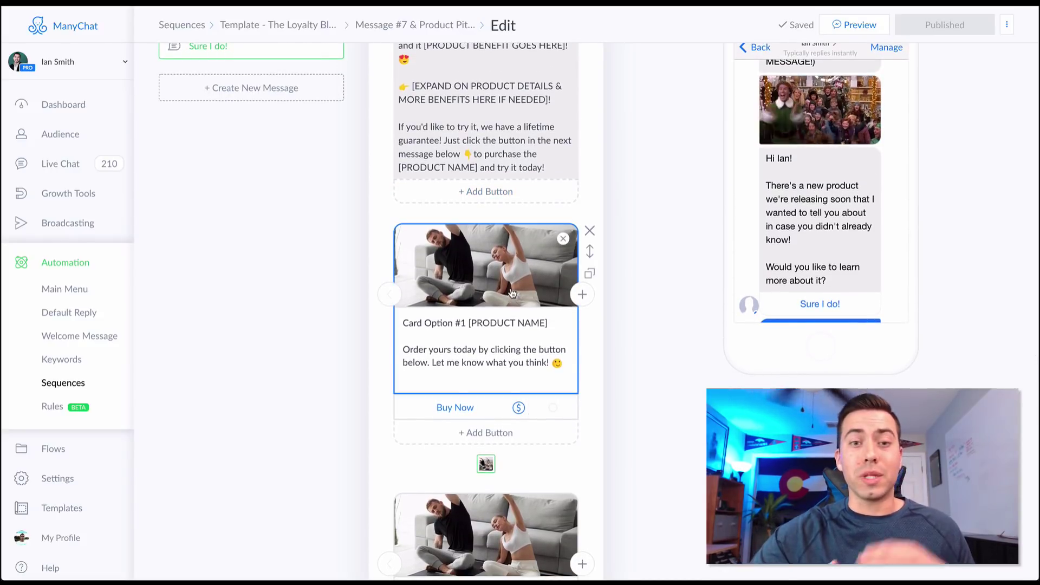
Check Card Option #1 and Card Option #2 in the phone preview and compare them with the editable cards
scroll(811, 151, down, 10)
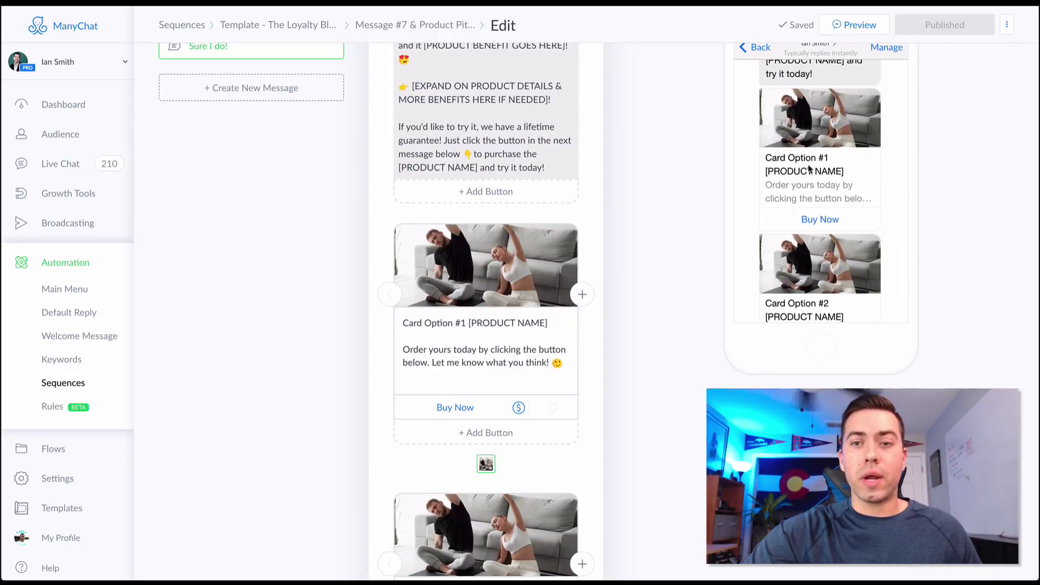
scroll(486, 192, down, 2)
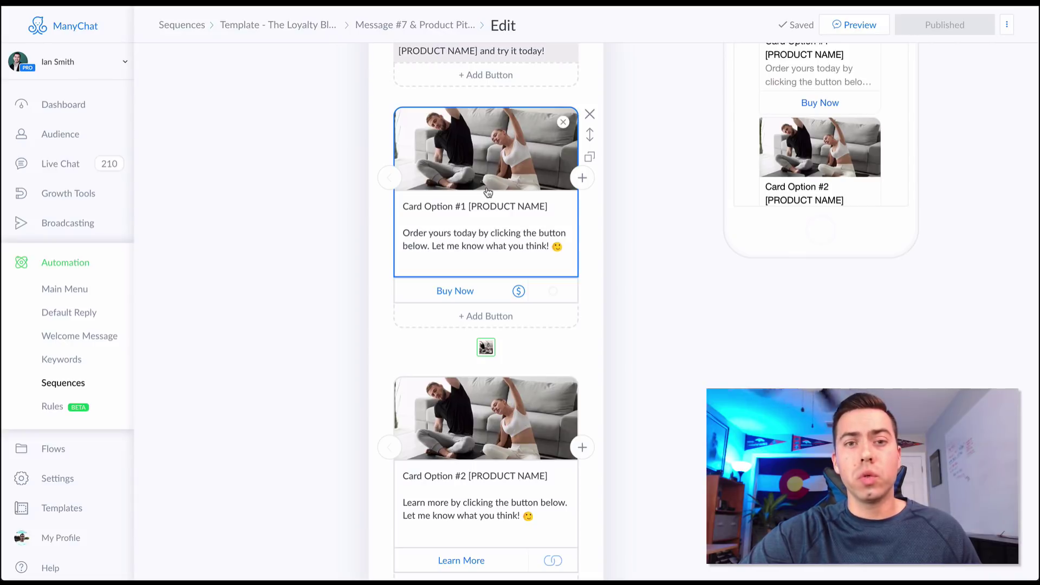
scroll(488, 195, down, 3)
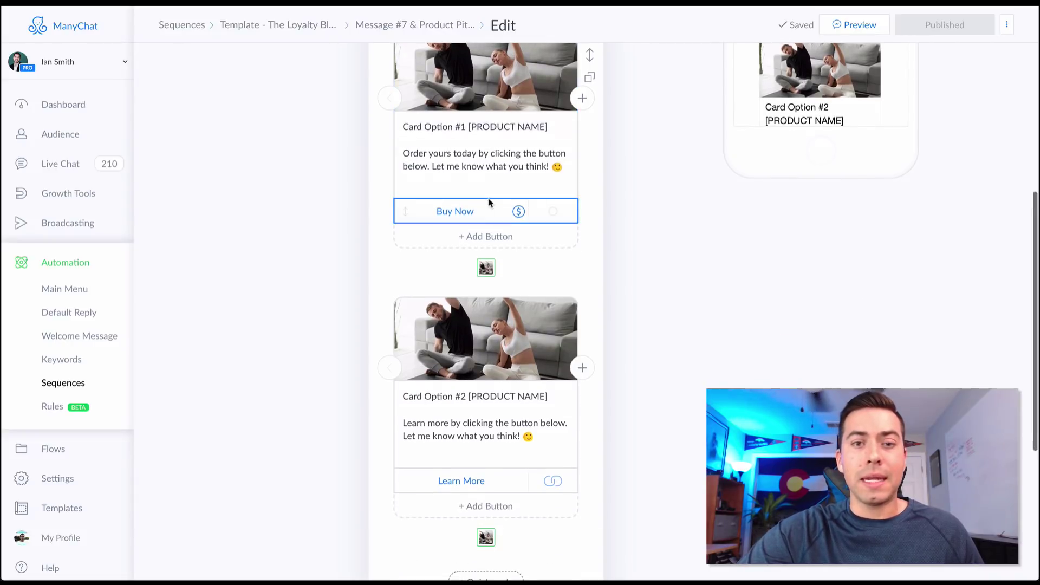
scroll(490, 202, up, 2)
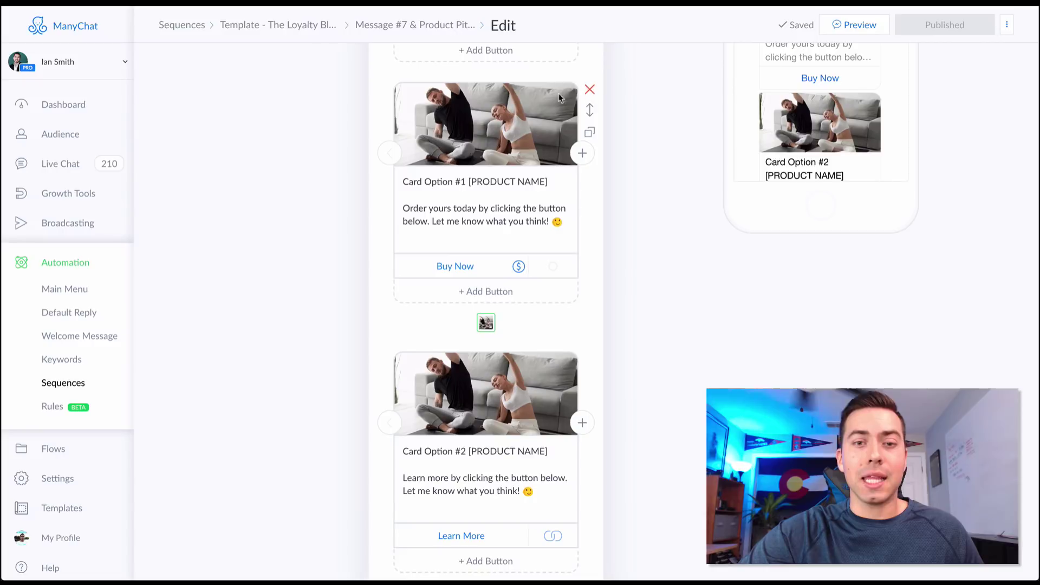
Inspect the website action of Card Option #2's "Learn More" button, and close its settings
scroll(492, 303, down, 3)
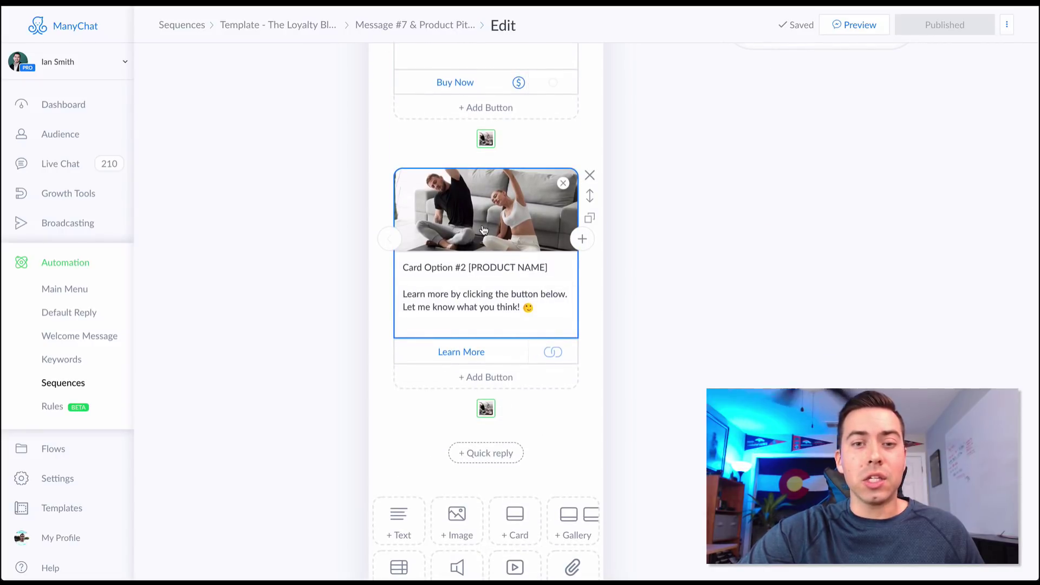
click(474, 353)
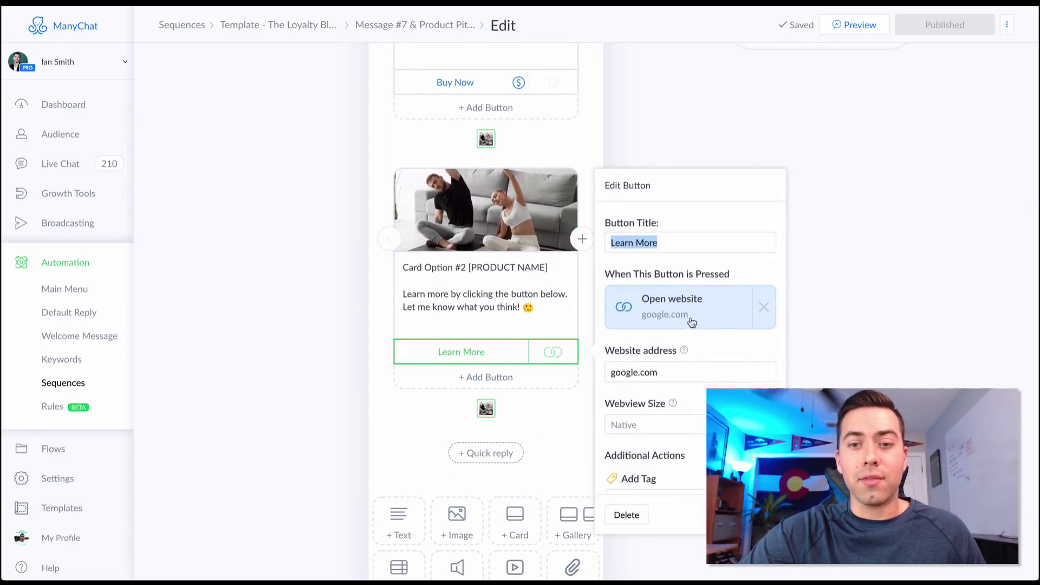
click(837, 312)
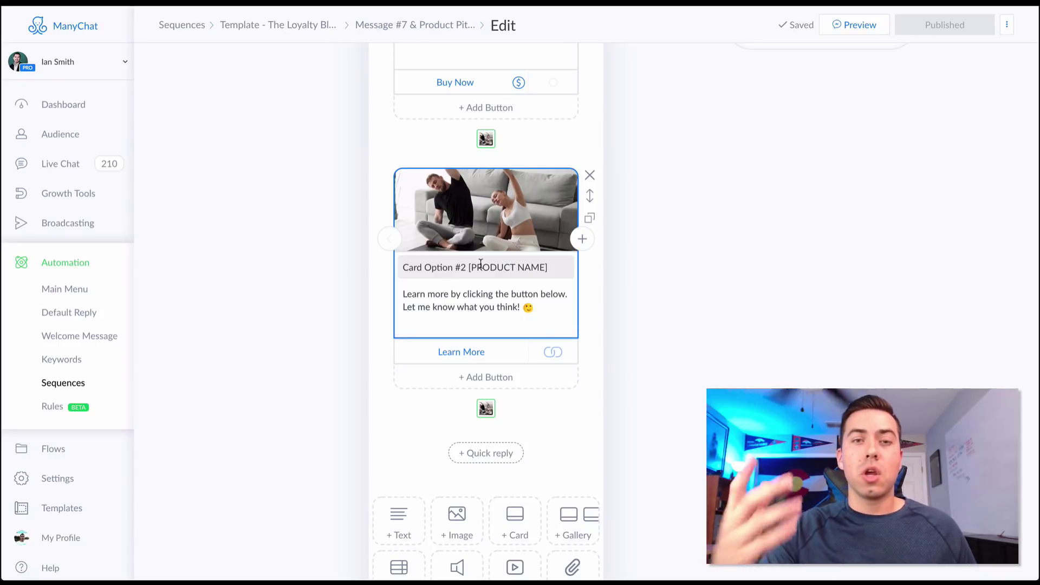
Look back over both product cards and the pitch text, and return to the Loyalty Blast sequence's message list
scroll(484, 274, down, 2)
scroll(486, 288, up, 4)
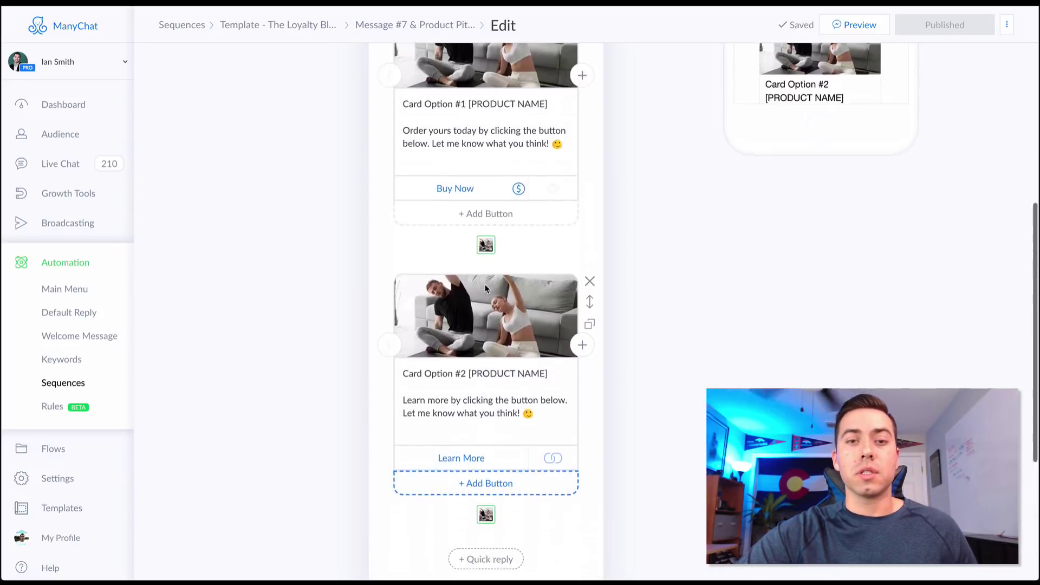
scroll(486, 289, up, 5)
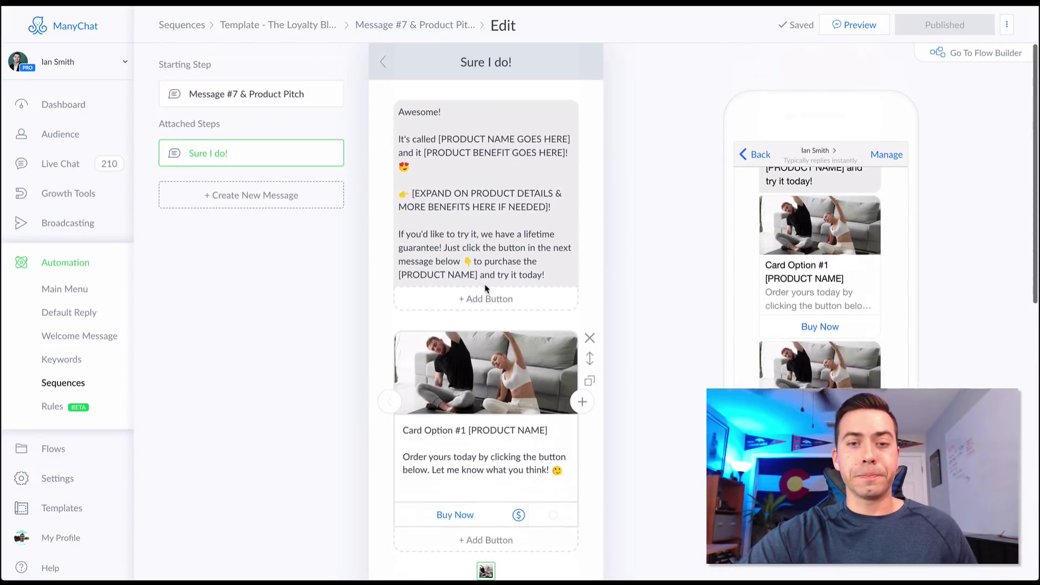
click(315, 28)
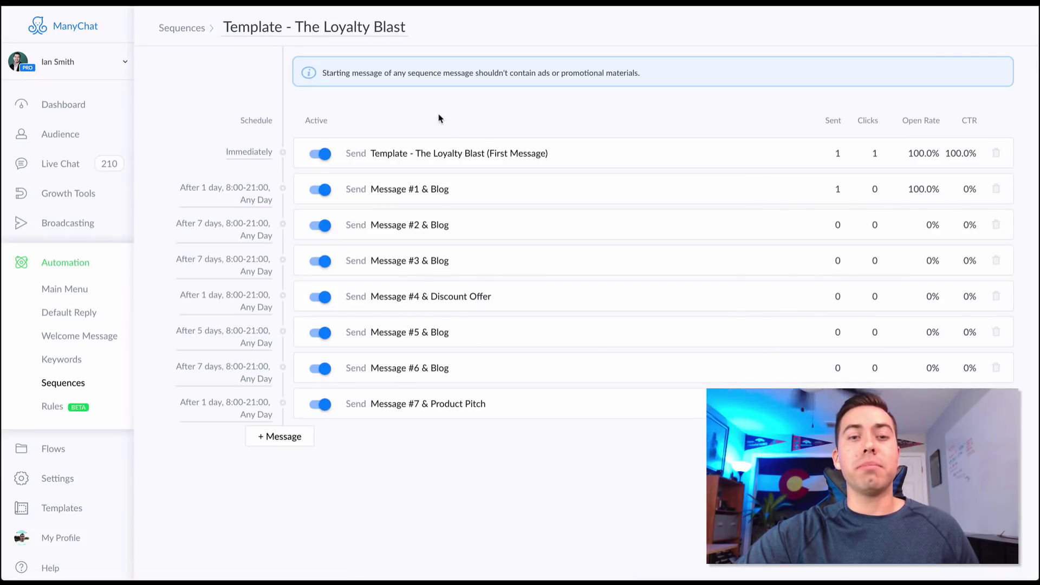